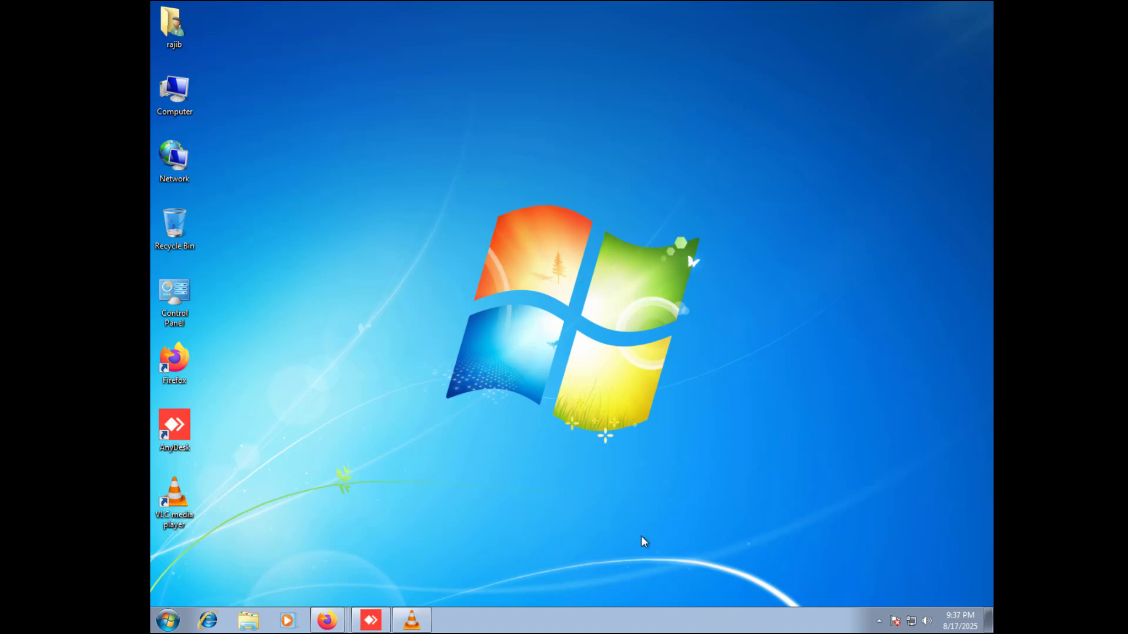
# - Start Task Manager and inspect per-process memory usage in Resource Monitor, closing Resource Monitor when done
pyautogui.rightClick(734, 626)
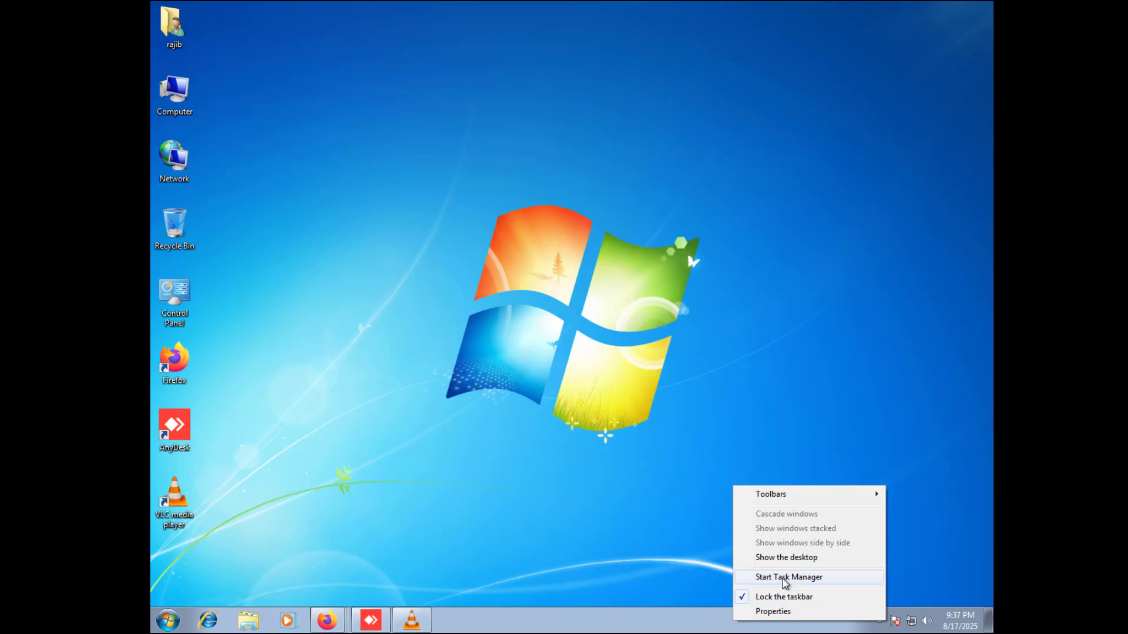
pyautogui.click(781, 577)
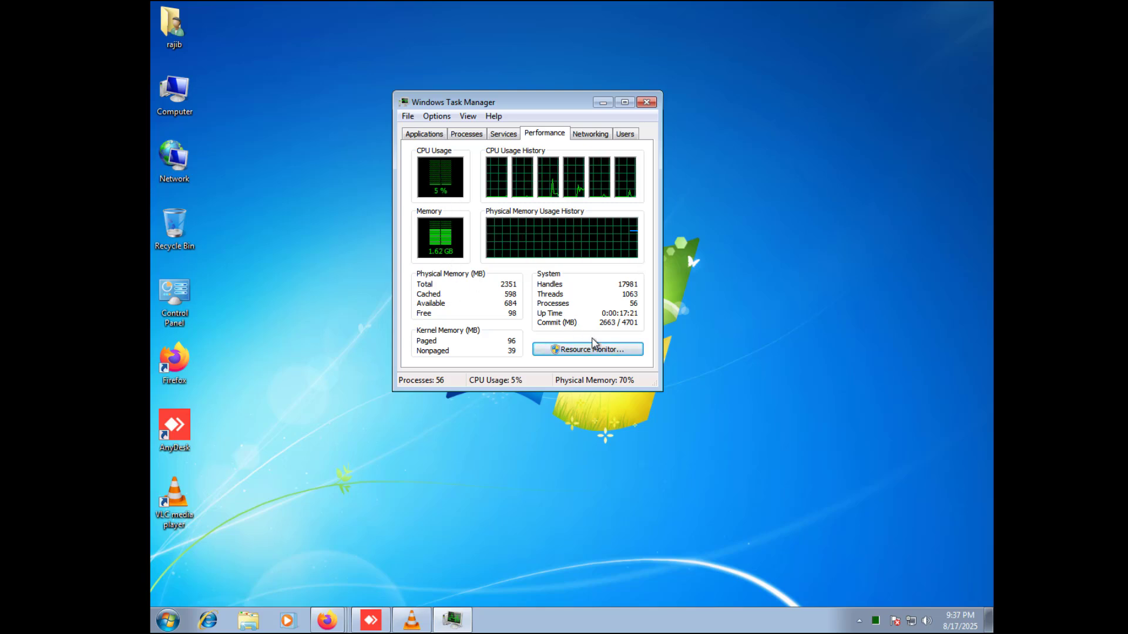
pyautogui.click(577, 351)
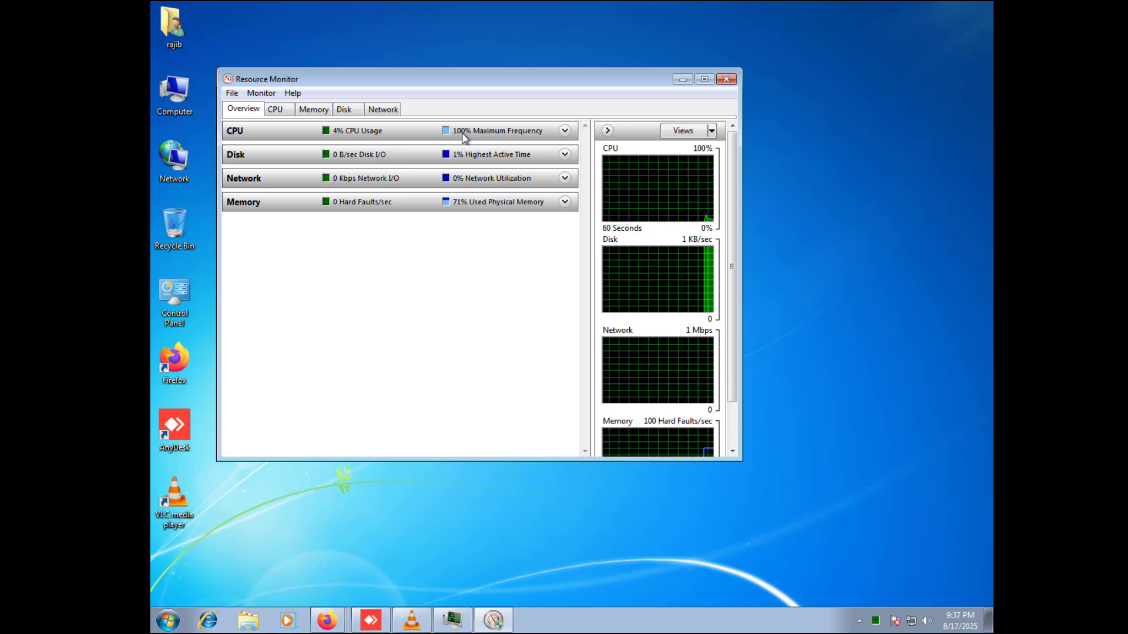
pyautogui.click(275, 206)
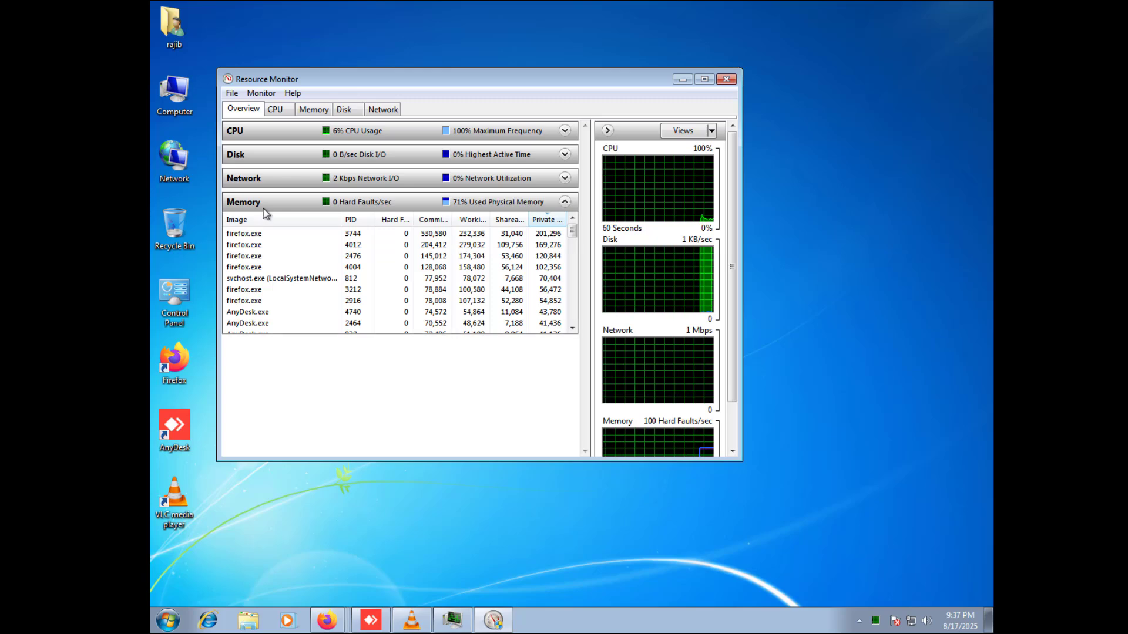
pyautogui.click(734, 79)
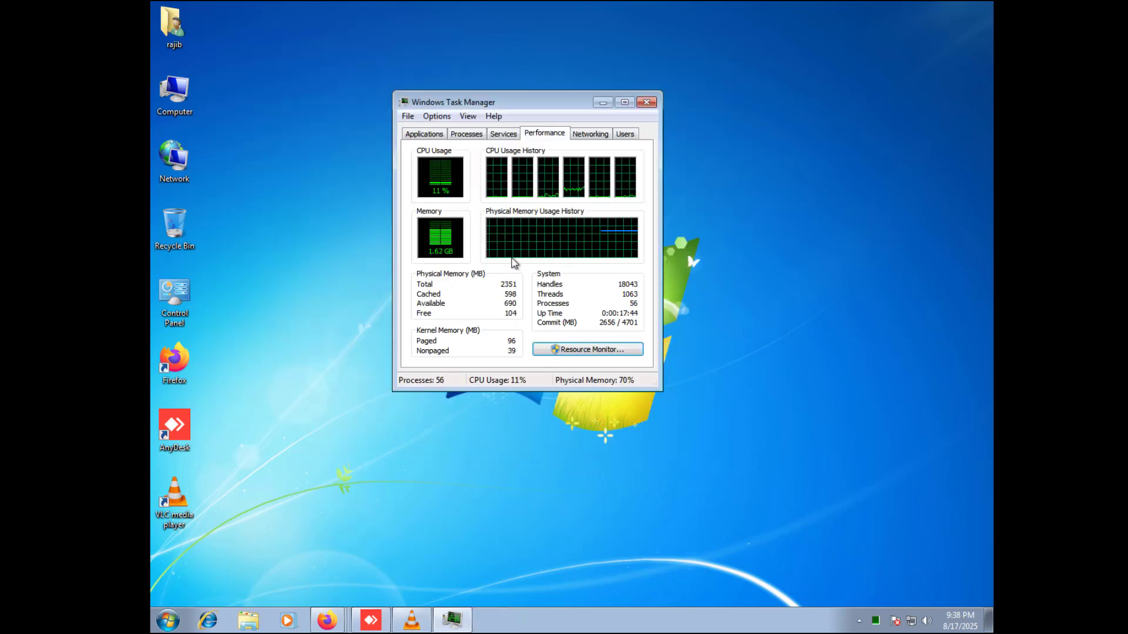
# - Show the running processes in a maximized Task Manager with a wider memory column, sorted by highest memory use
pyautogui.click(462, 135)
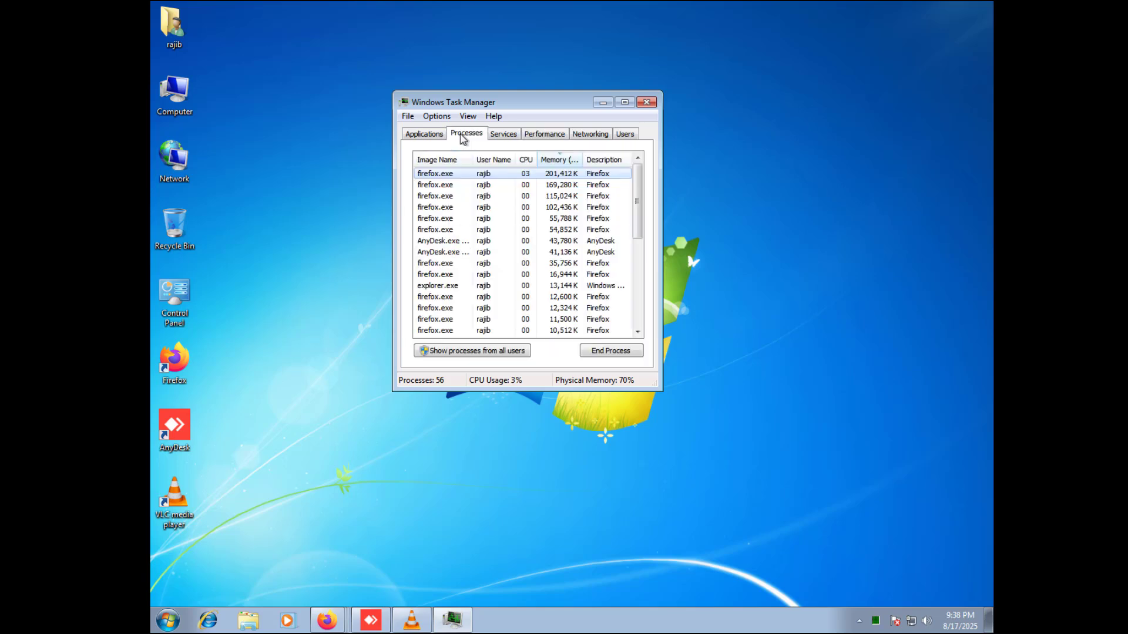
pyautogui.moveTo(582, 159); pyautogui.dragTo(603, 158)
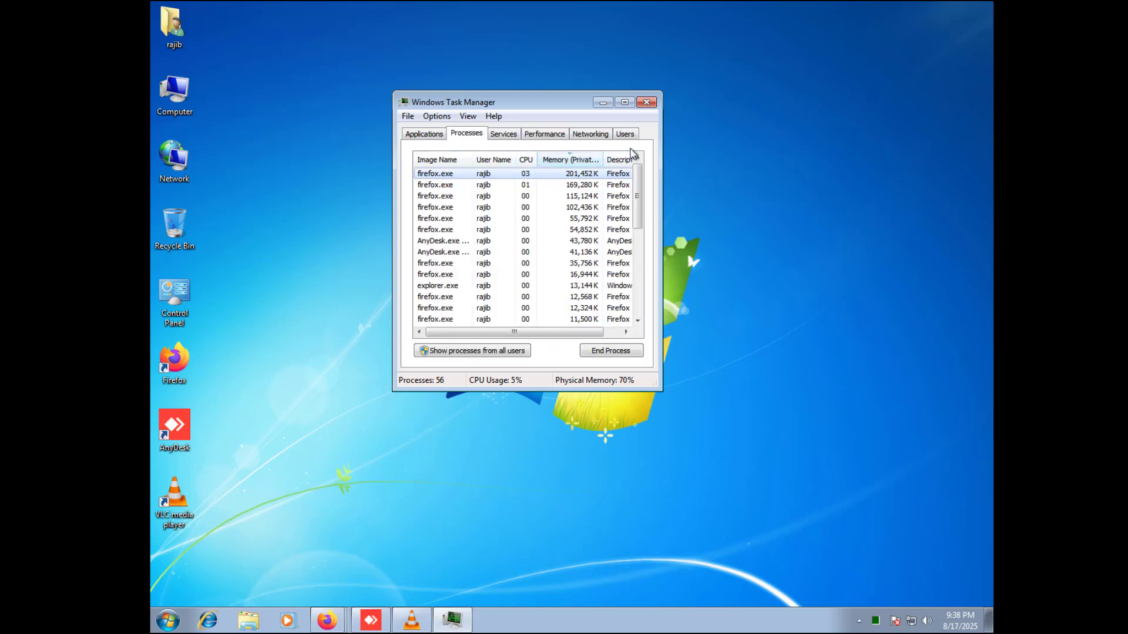
pyautogui.click(625, 103)
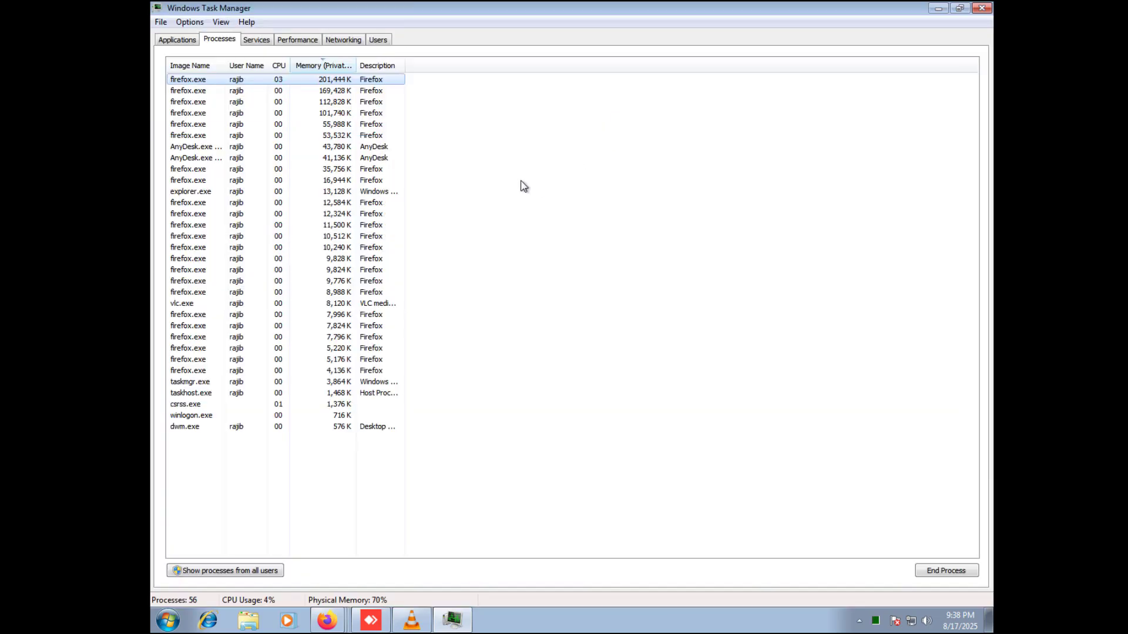
pyautogui.click(306, 65)
pyautogui.click(307, 66)
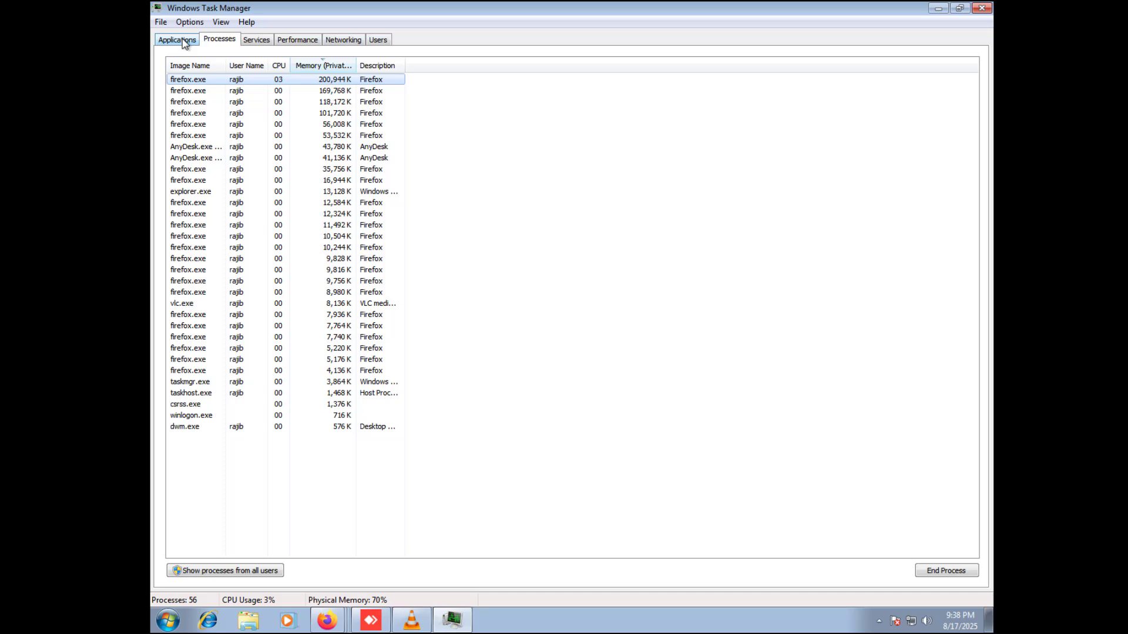
# - Check the services and the CPU and memory performance graphs, returning to the process list
pyautogui.click(257, 40)
pyautogui.click(291, 40)
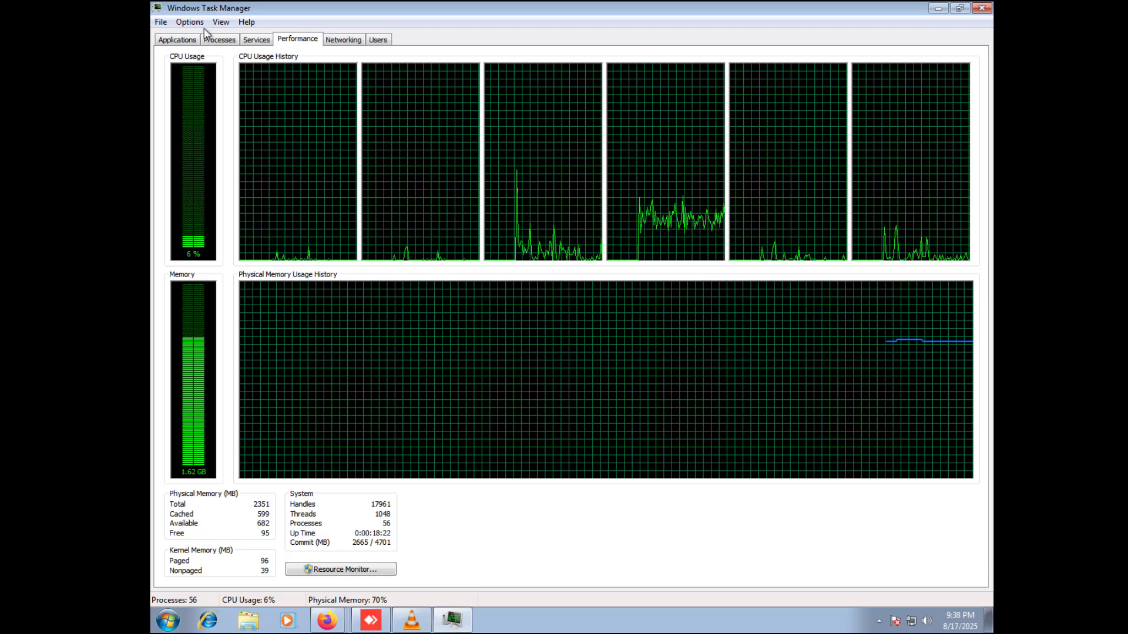
pyautogui.click(219, 39)
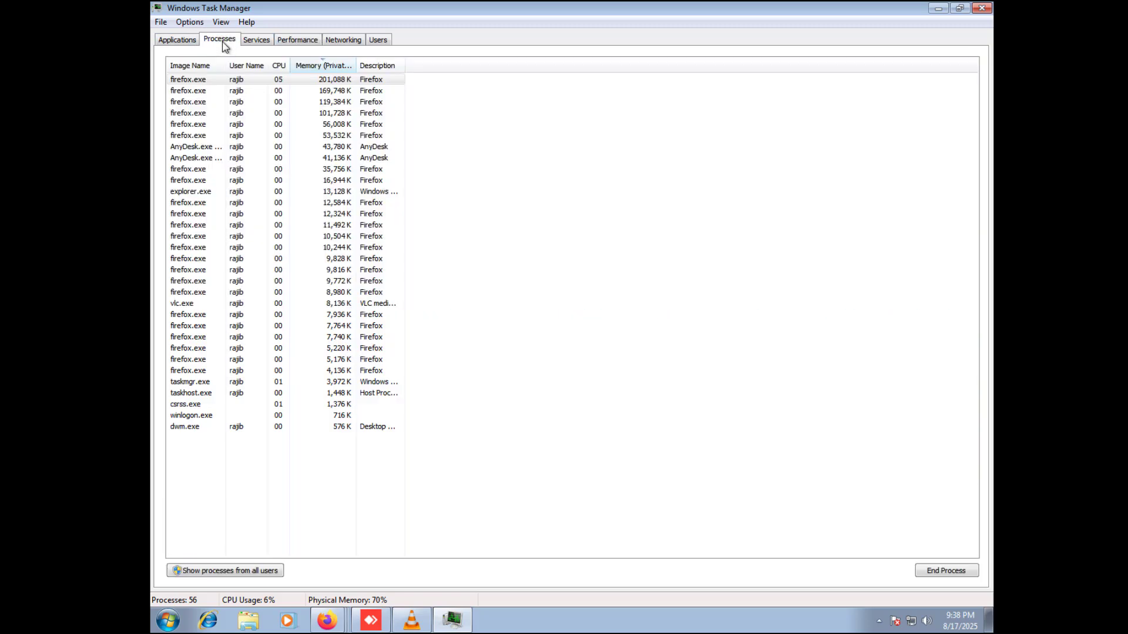
# - End the two firefox.exe processes that use the most memory, one after the other
pyautogui.rightClick(193, 81)
pyautogui.click(228, 122)
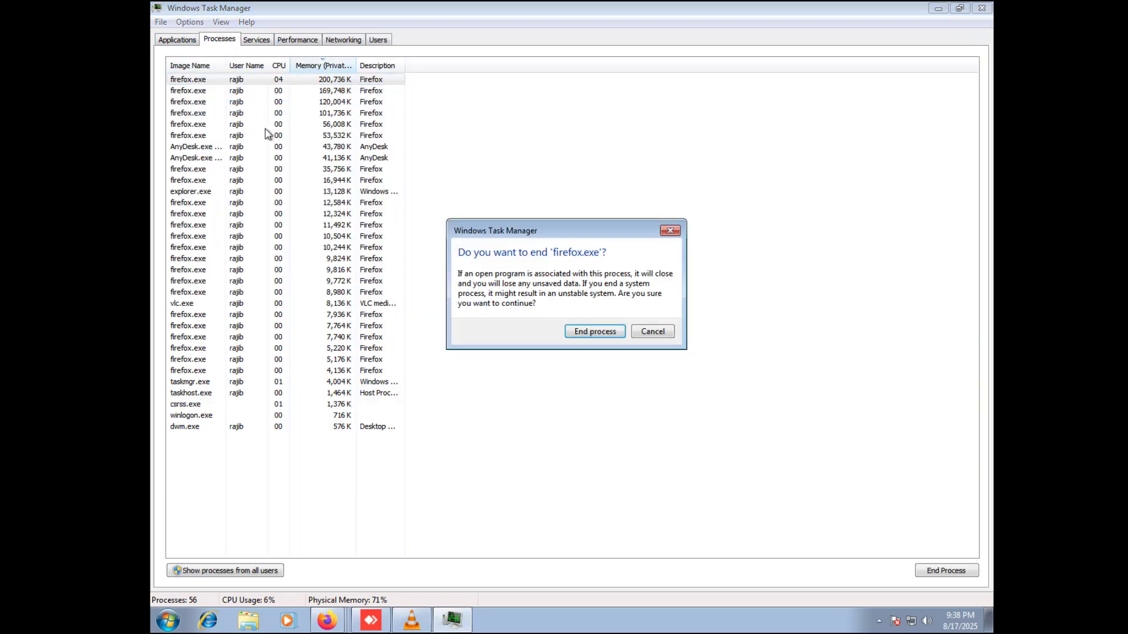
pyautogui.click(574, 329)
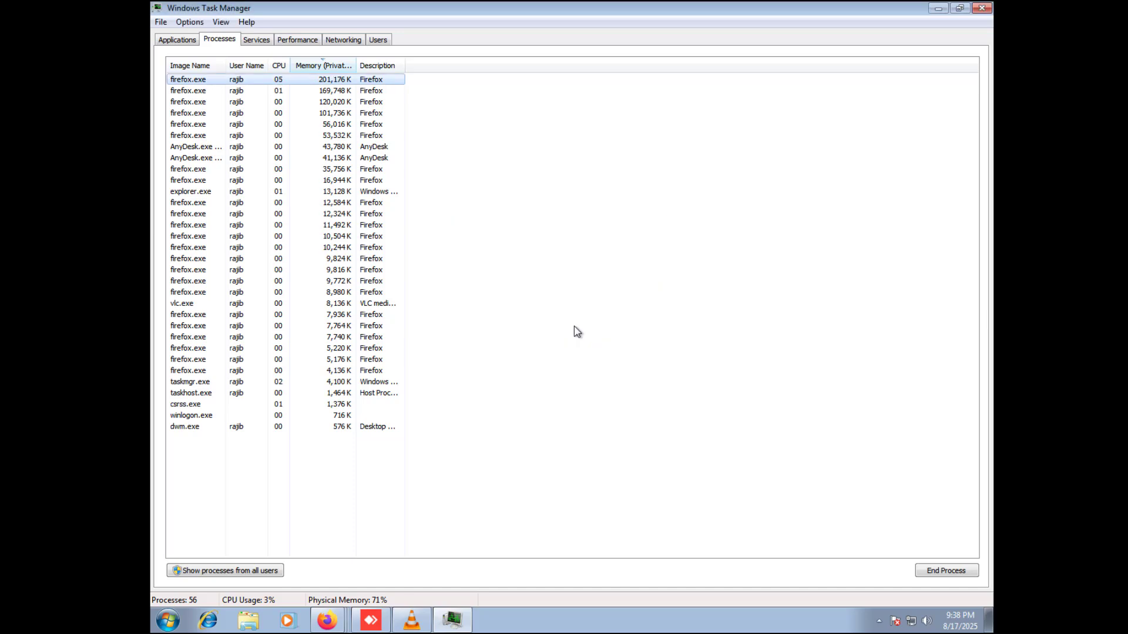
pyautogui.rightClick(188, 84)
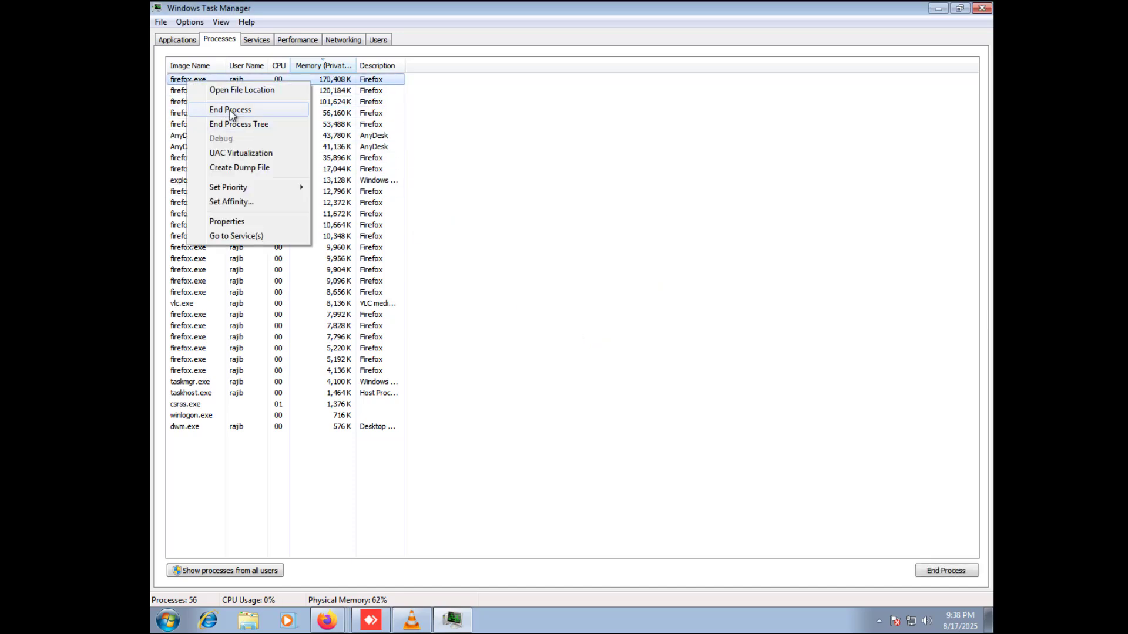
pyautogui.click(229, 111)
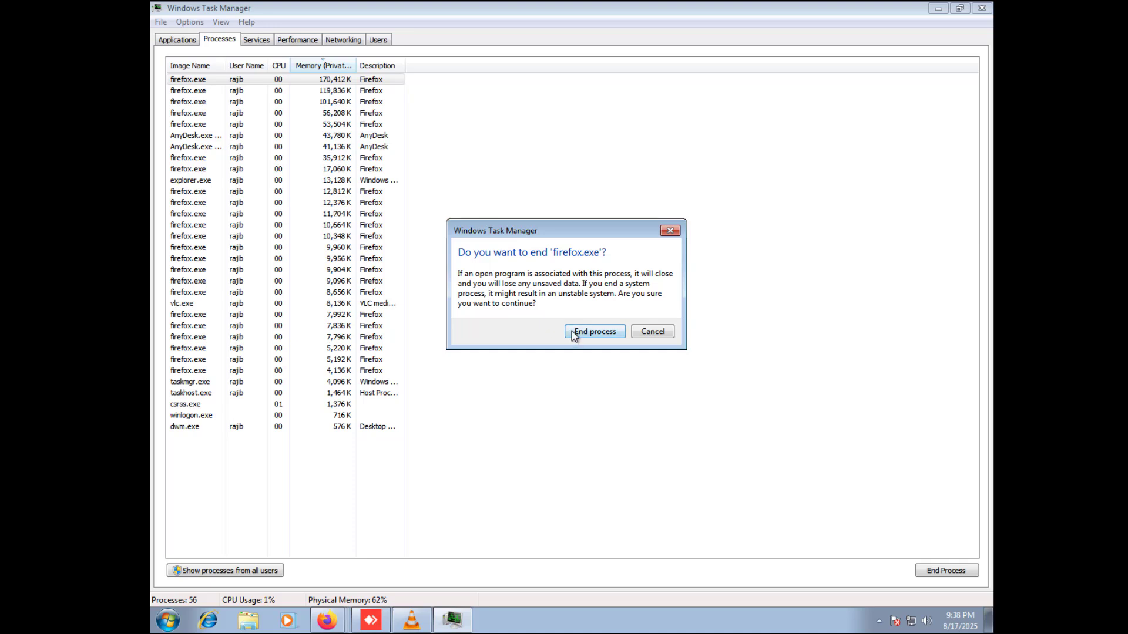
pyautogui.click(574, 332)
pyautogui.rightClick(193, 80)
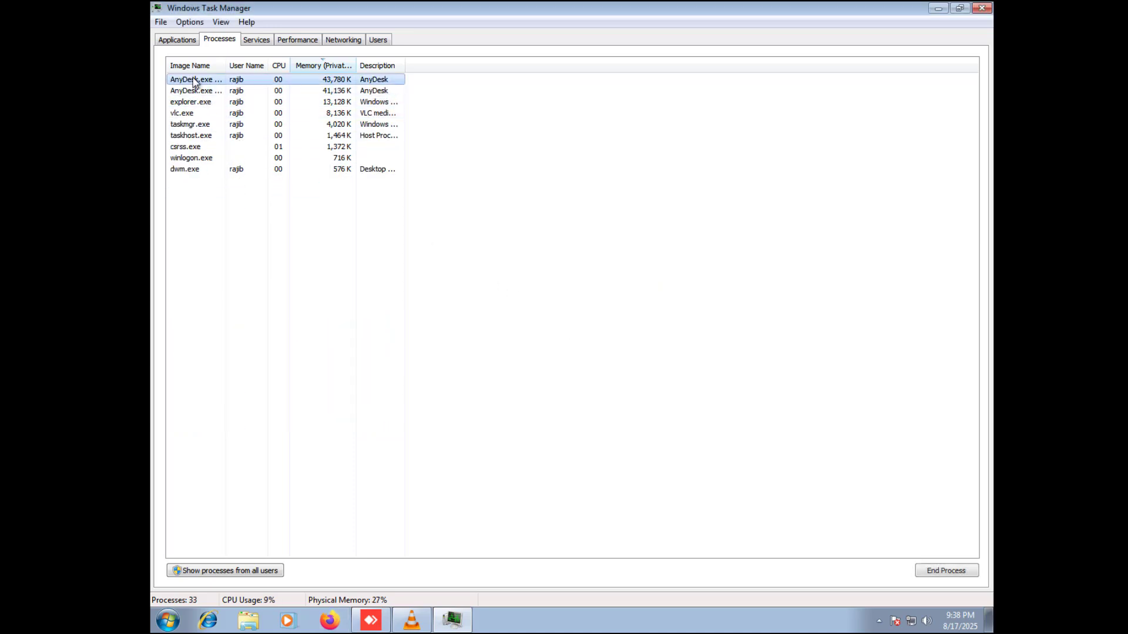
pyautogui.click(239, 111)
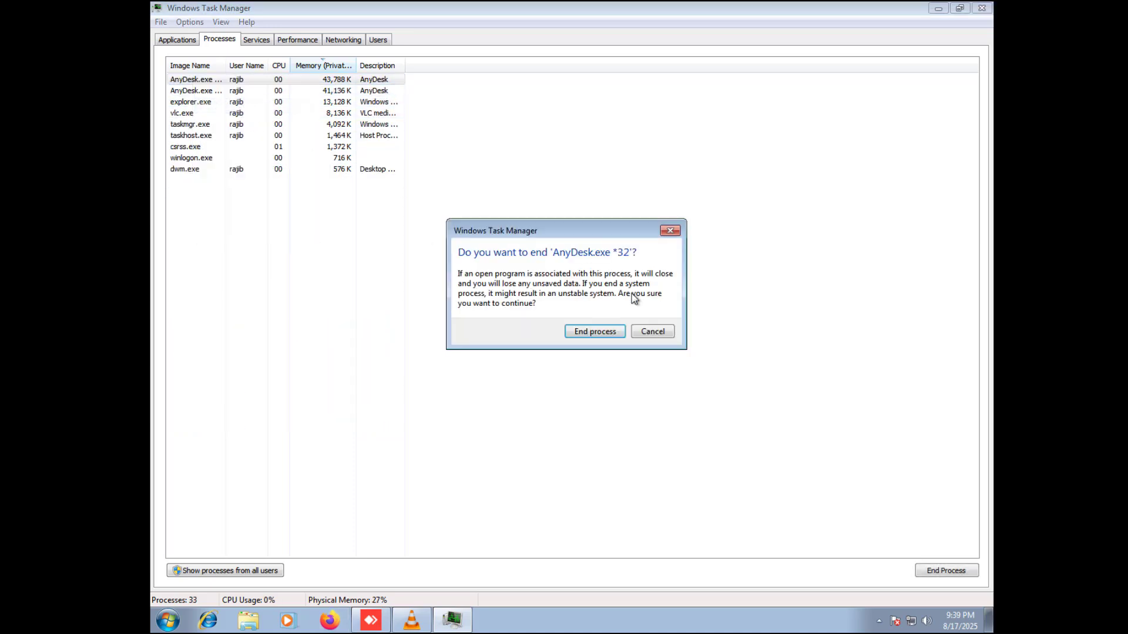
pyautogui.click(650, 331)
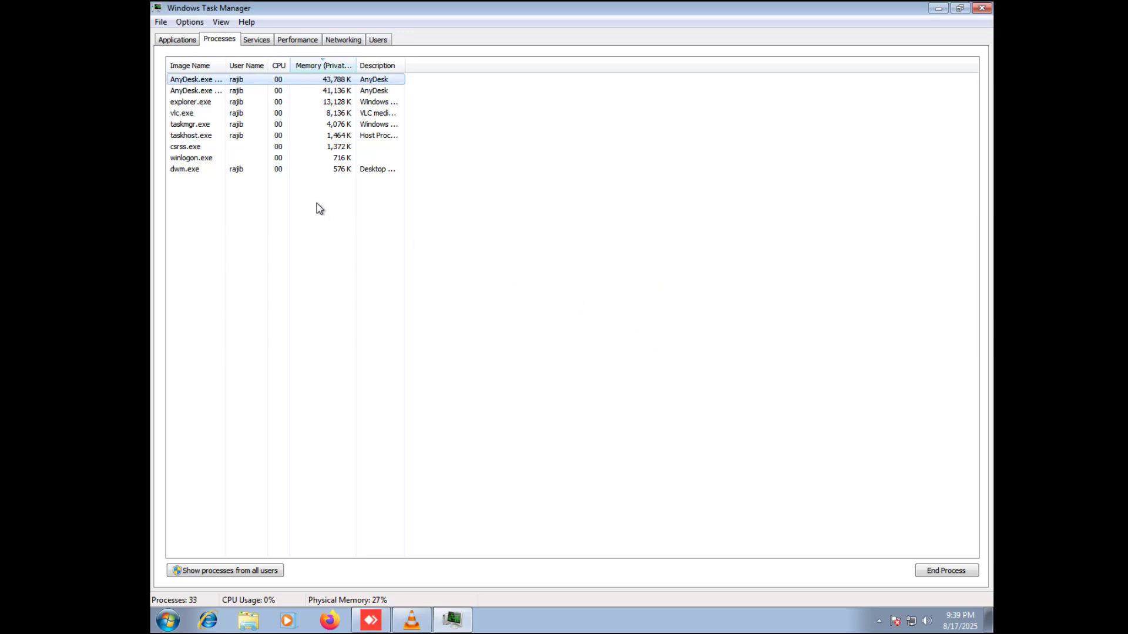
# - Review the performance graphs, running applications and remaining processes, and close Task Manager
pyautogui.click(297, 39)
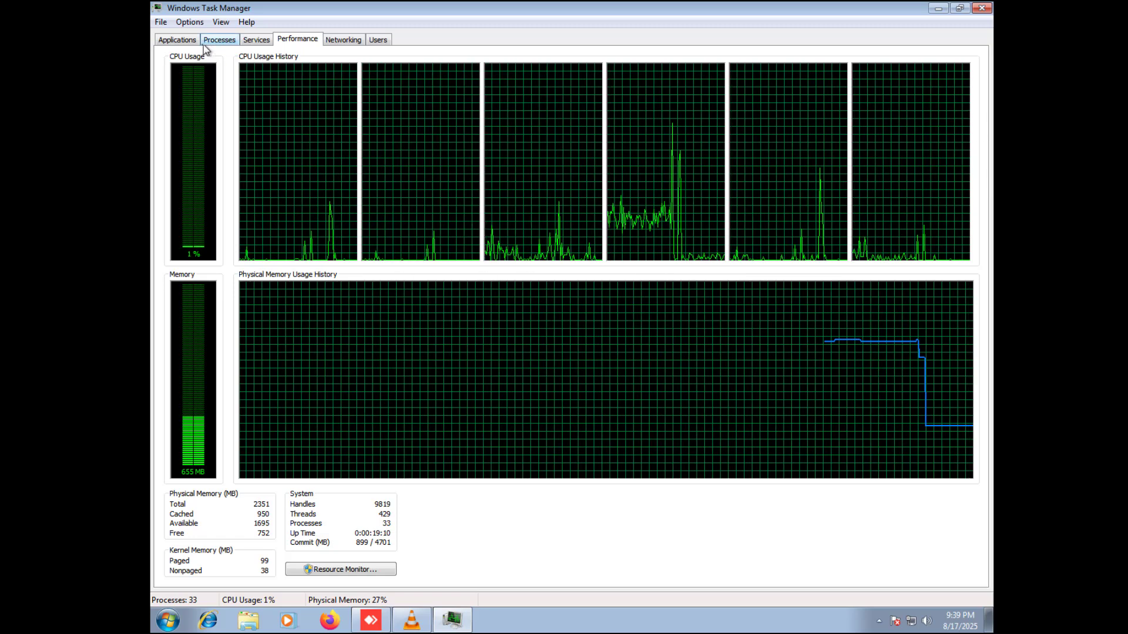
pyautogui.click(178, 42)
pyautogui.click(212, 42)
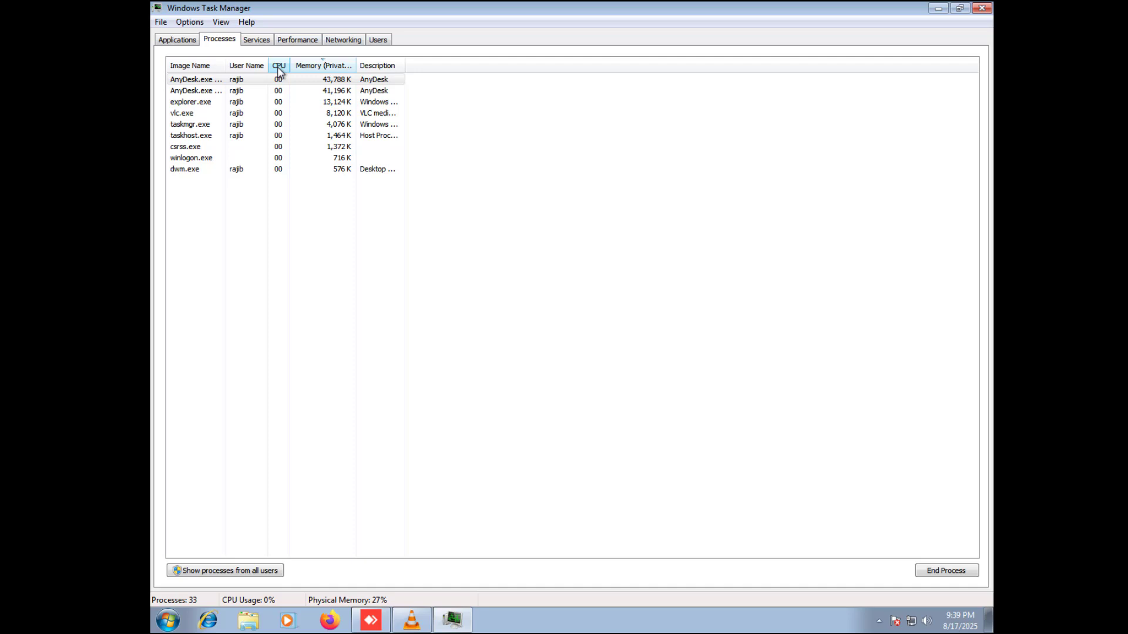
pyautogui.click(976, 9)
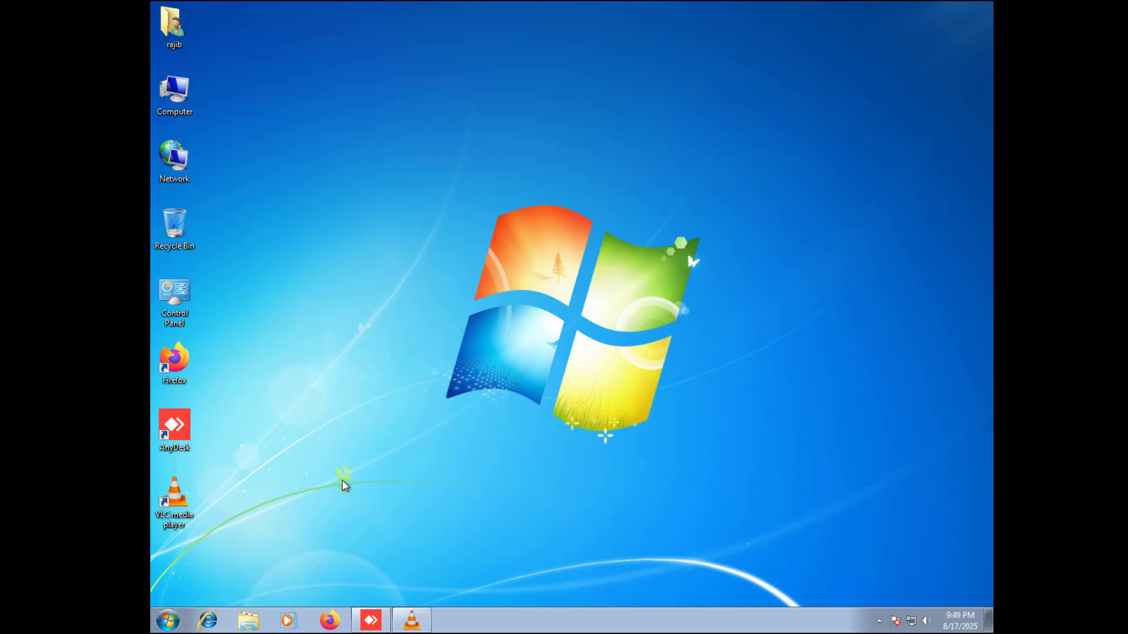
# - Open the Windows Temp folder by running "temp" and grant permanent access to it
pyautogui.click(168, 620)
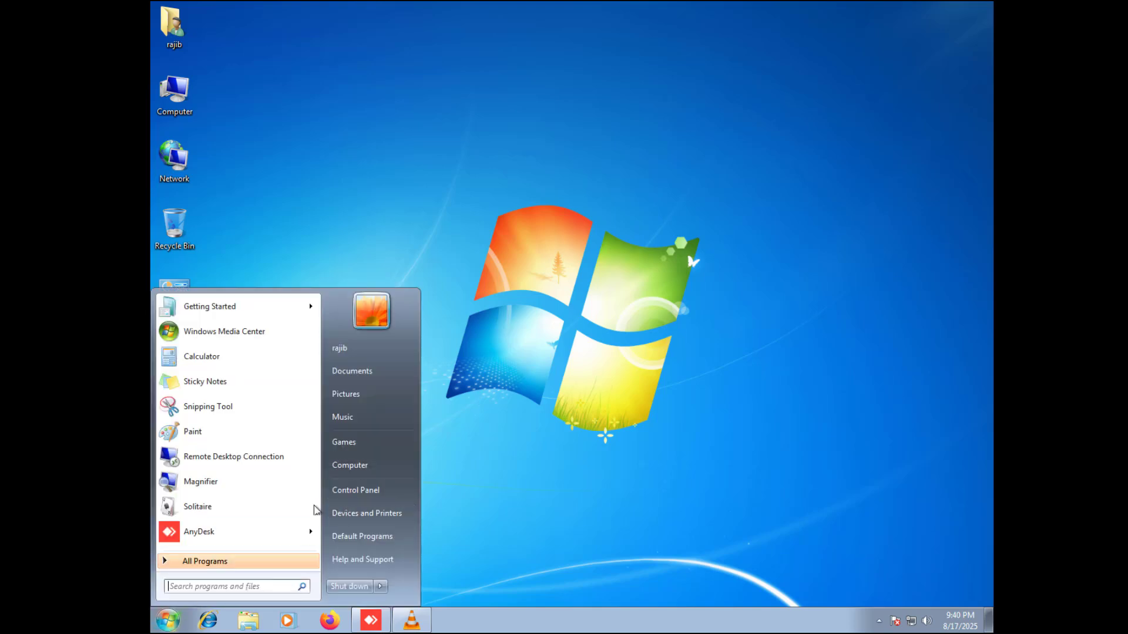
pyautogui.write('run')
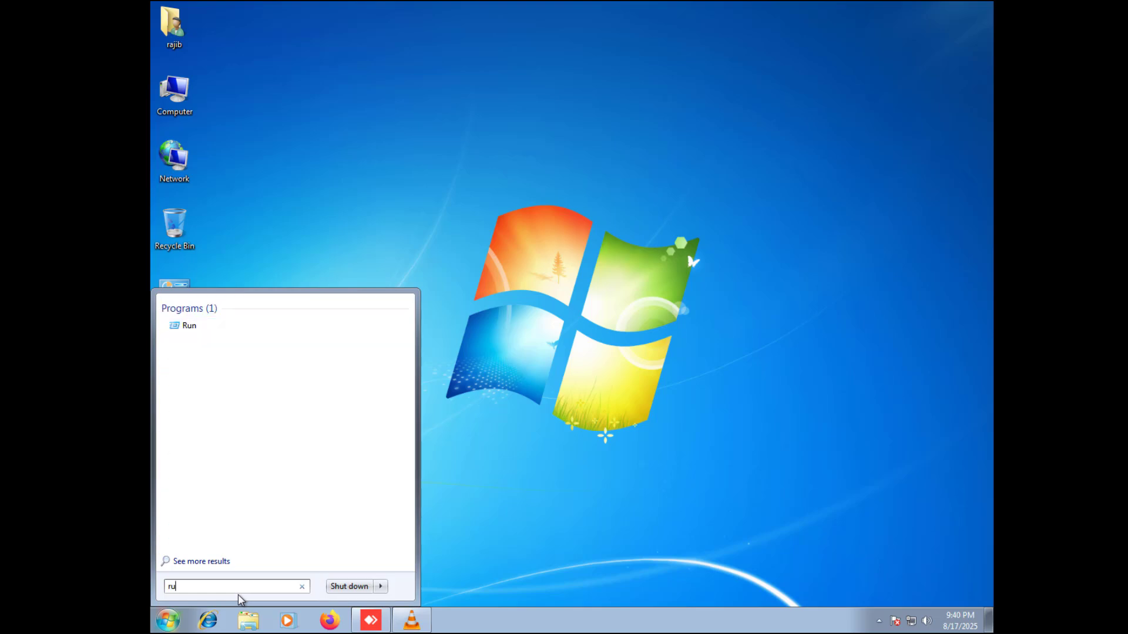
pyautogui.click(177, 325)
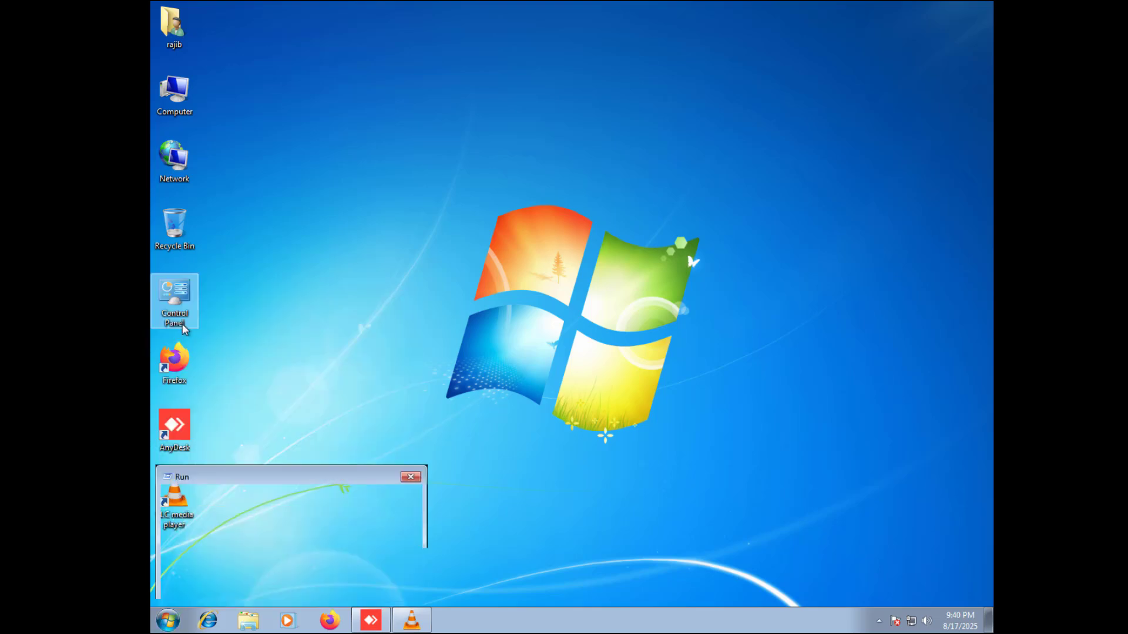
pyautogui.write('temp')
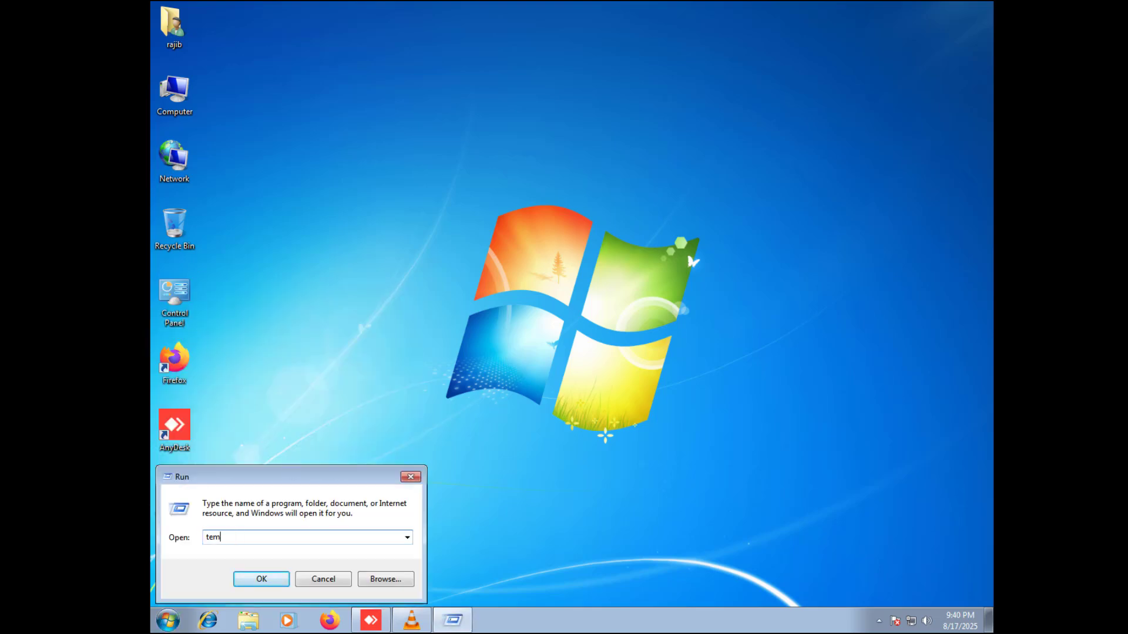
pyautogui.click(262, 580)
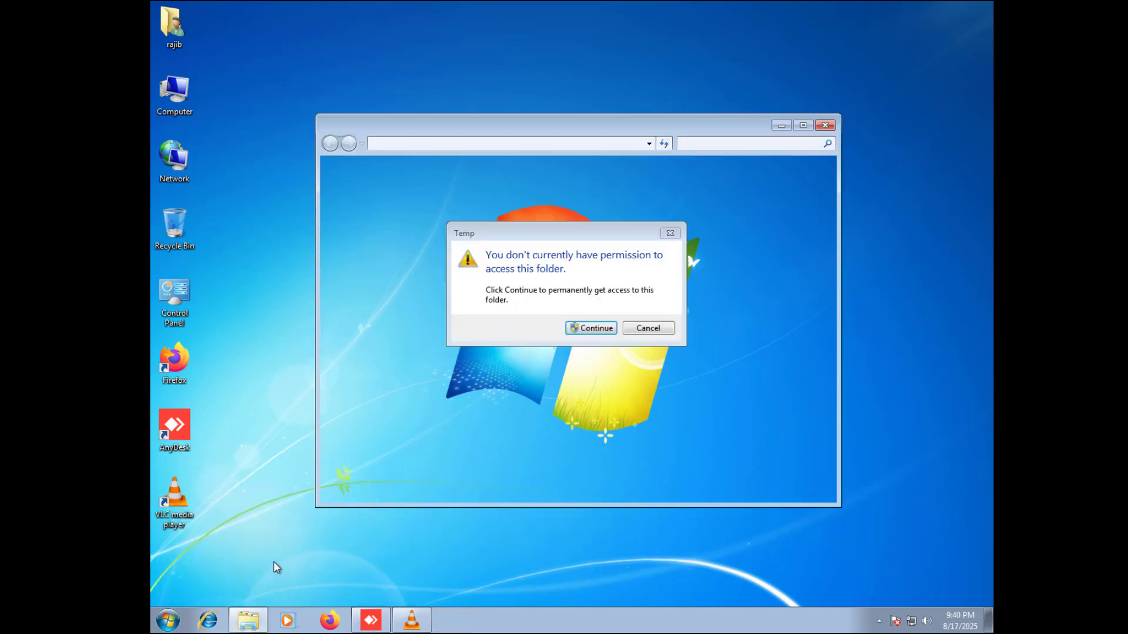
pyautogui.click(605, 333)
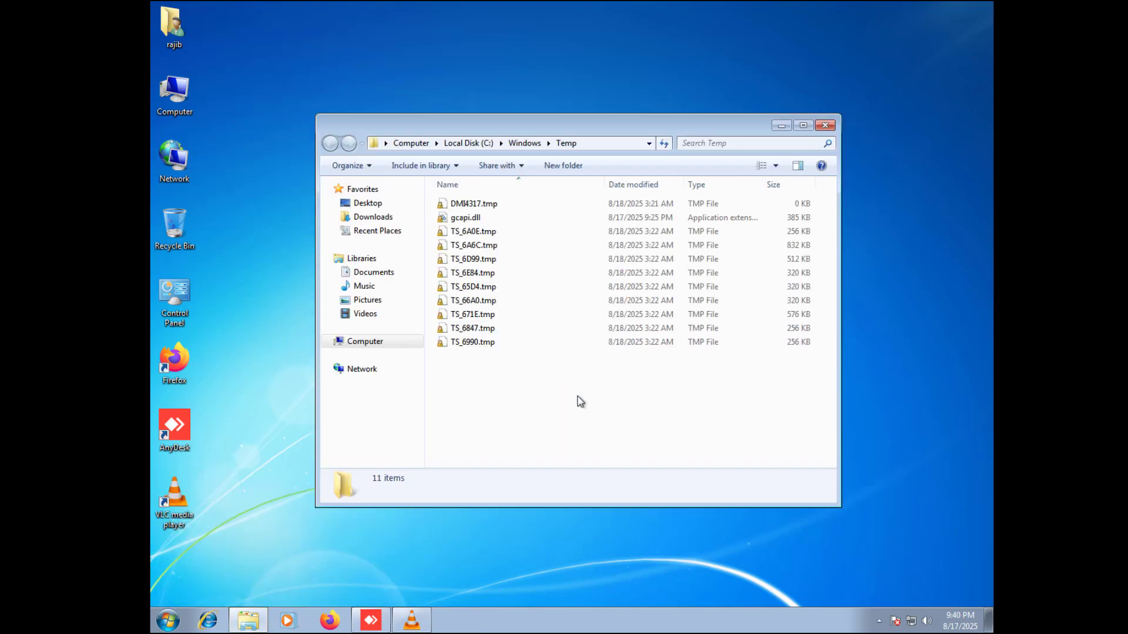
# - Move every item in the Windows Temp folder to the Recycle Bin and close the folder
pyautogui.hotkey('ctrl', 'a')
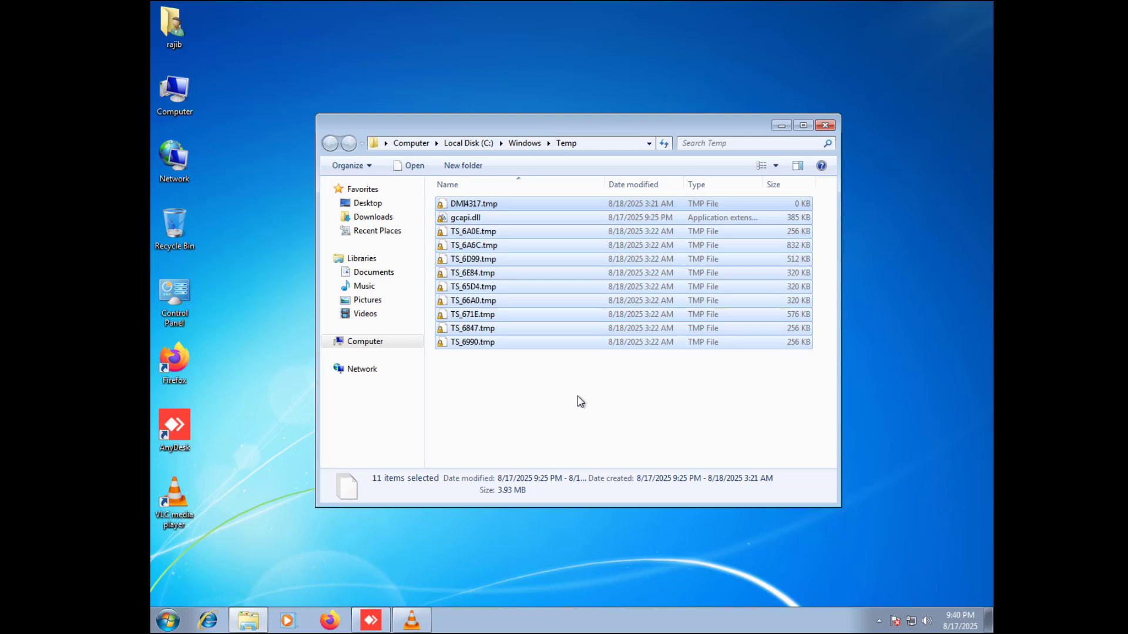
pyautogui.press('Delete')
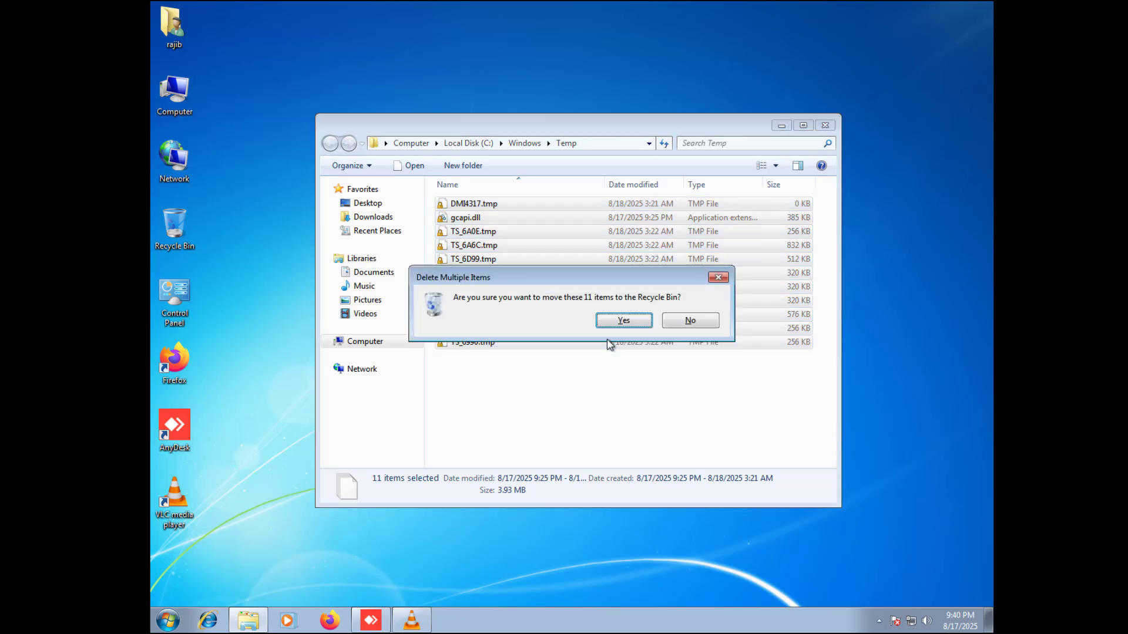
pyautogui.click(618, 322)
pyautogui.click(825, 125)
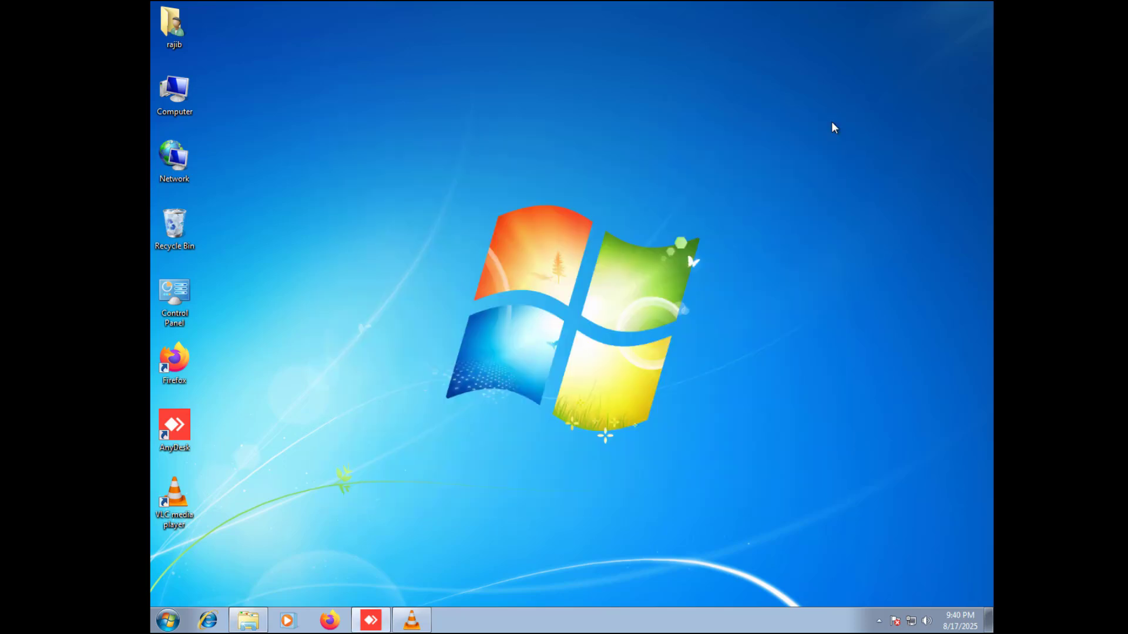
# - Open the user account's temporary files folder by running "%temp%"
pyautogui.press('super+r')
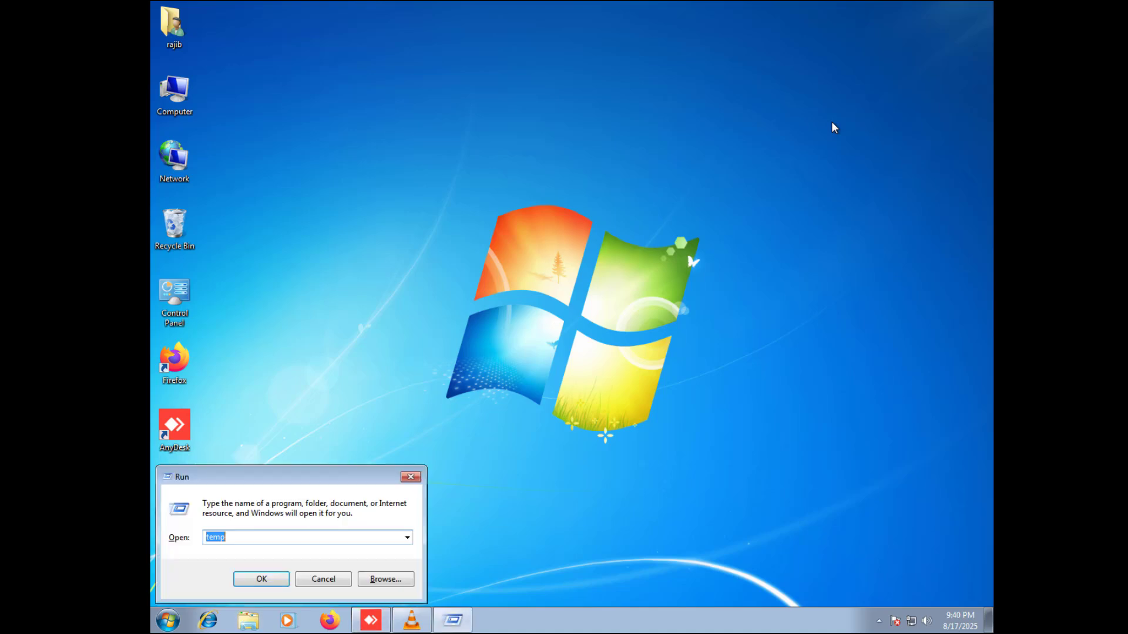
pyautogui.write('%temp%')
pyautogui.click(276, 578)
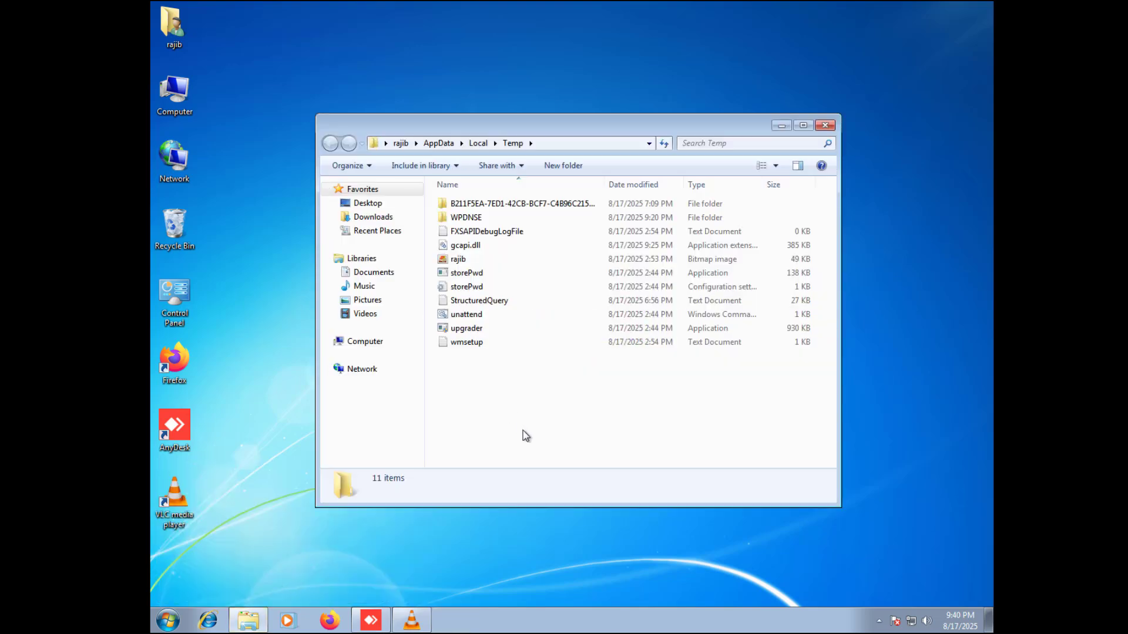
# - Move all items in the user's Temp folder to the Recycle Bin, skipping the in-use FXSAPIDebugLogFile
pyautogui.hotkey('ctrl', 'a')
pyautogui.press('Delete')
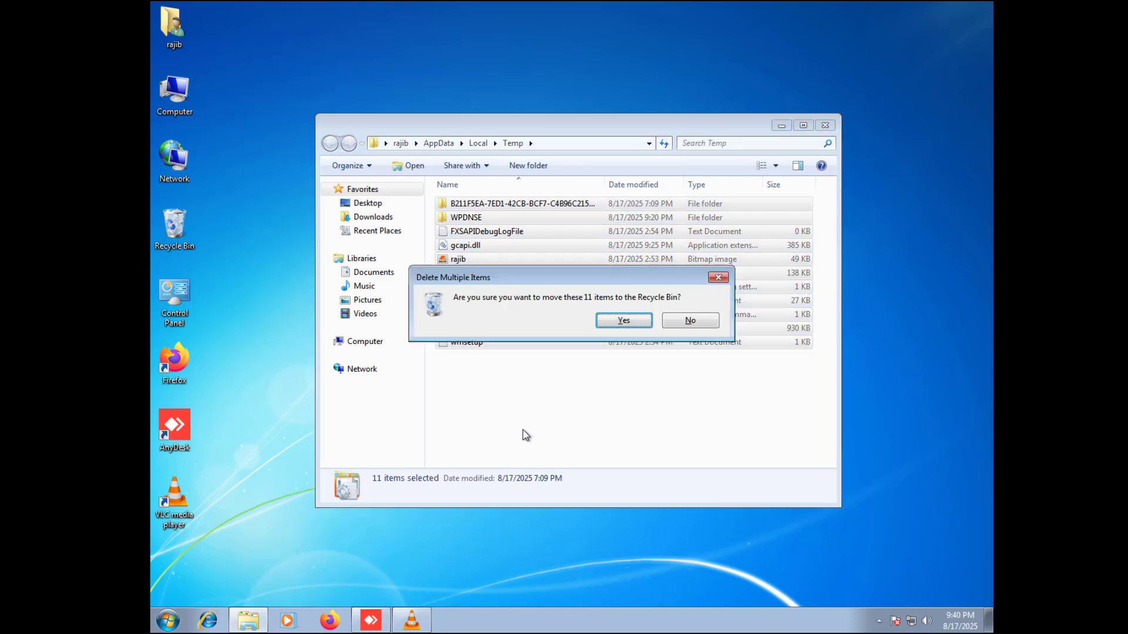
pyautogui.click(629, 320)
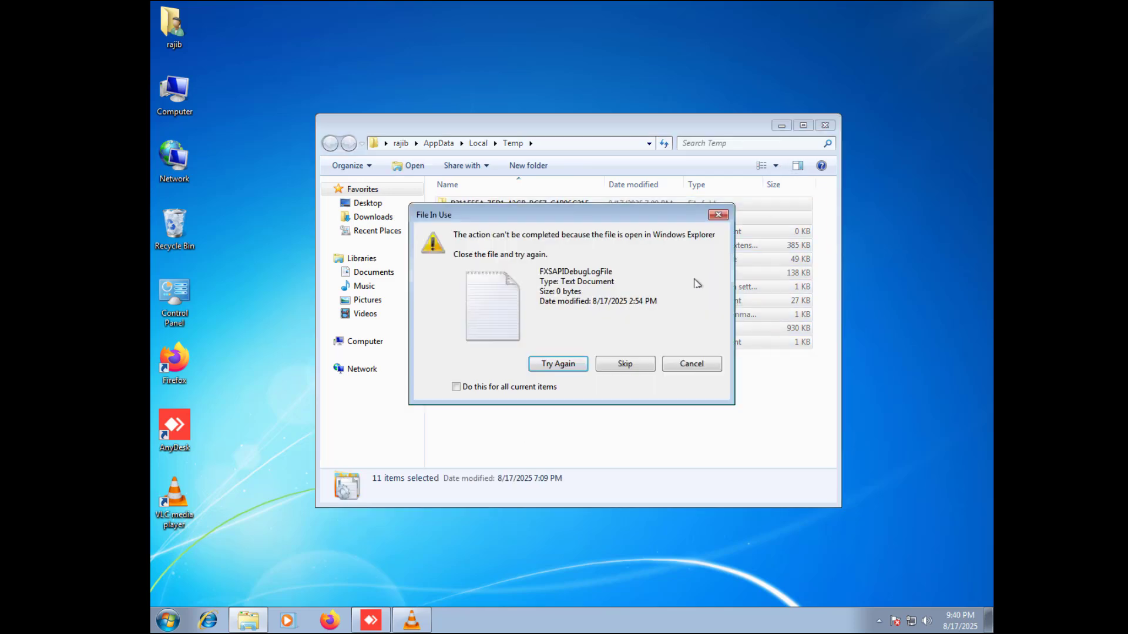
pyautogui.click(608, 368)
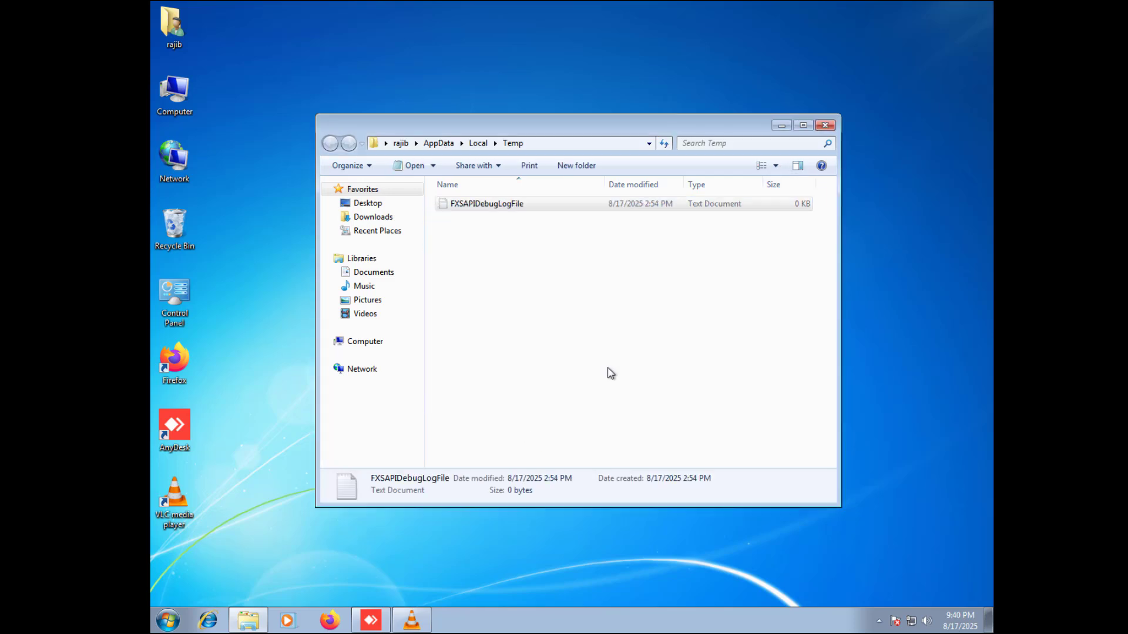
# - Open the Windows Prefetch folder by running "prefetch", granting permanent access to it, and select all of its items
pyautogui.click(826, 125)
pyautogui.press('super+r')
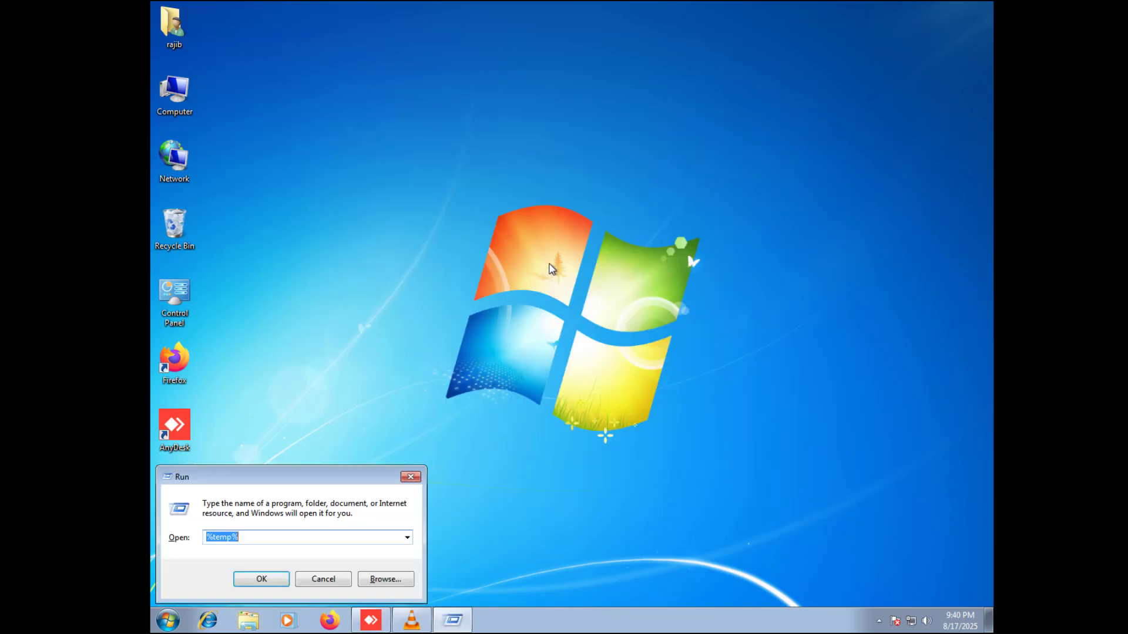
pyautogui.write('t')
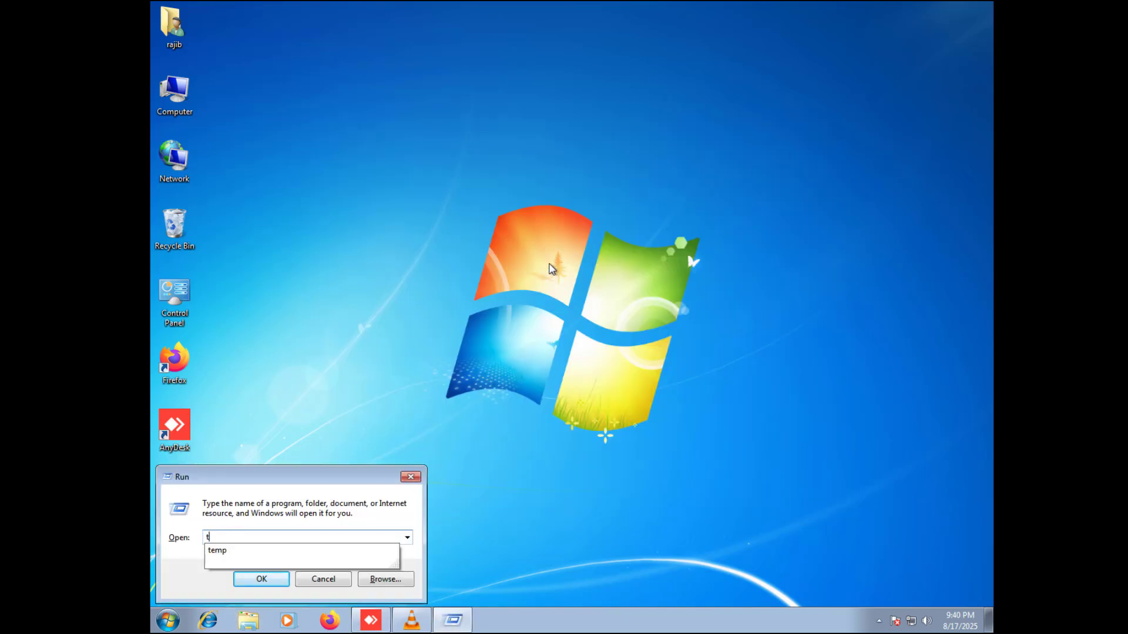
pyautogui.press('BackSpace')
pyautogui.write('prefetch')
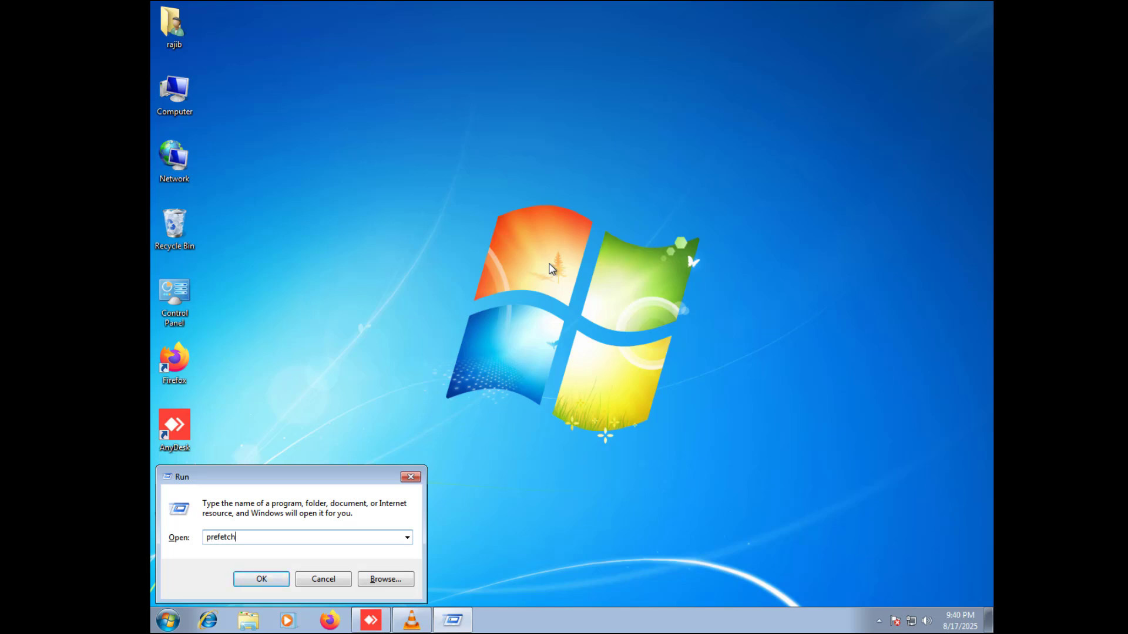
pyautogui.press('Return')
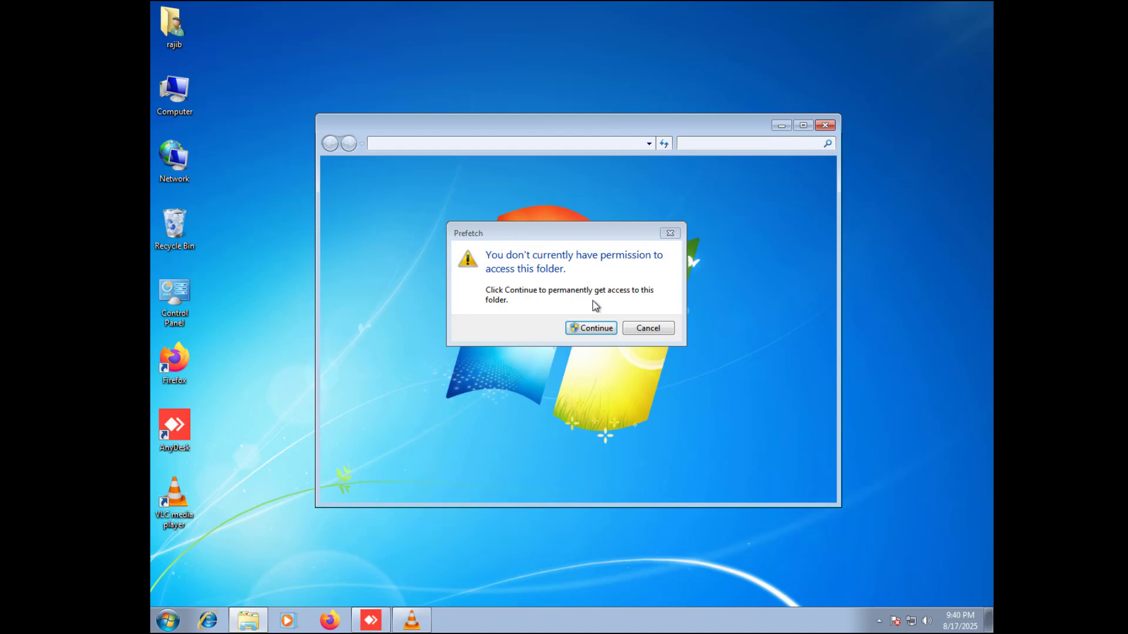
pyautogui.click(587, 326)
pyautogui.hotkey('ctrl', 'a')
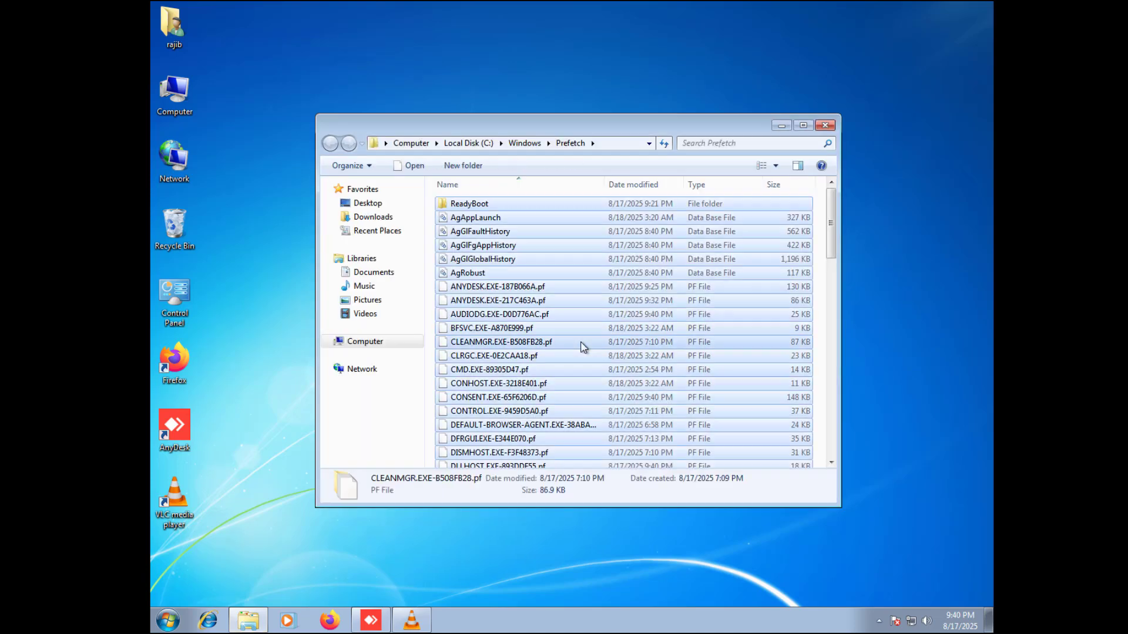
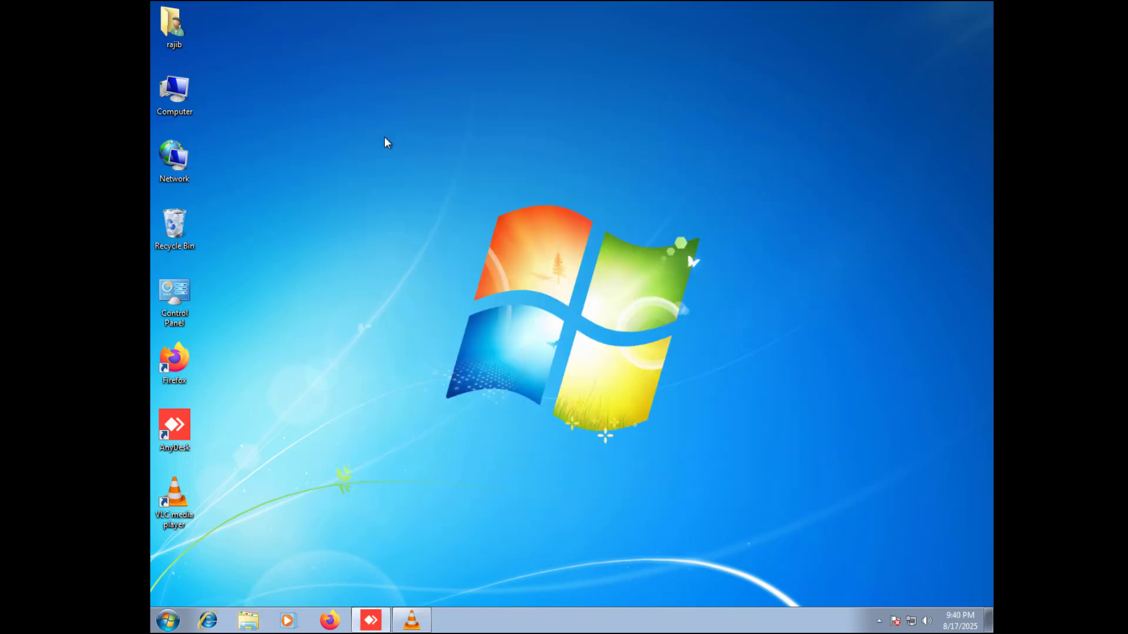
# - Open the Virtual Memory settings through the computer's advanced system properties and advanced performance options
pyautogui.rightClick(183, 103)
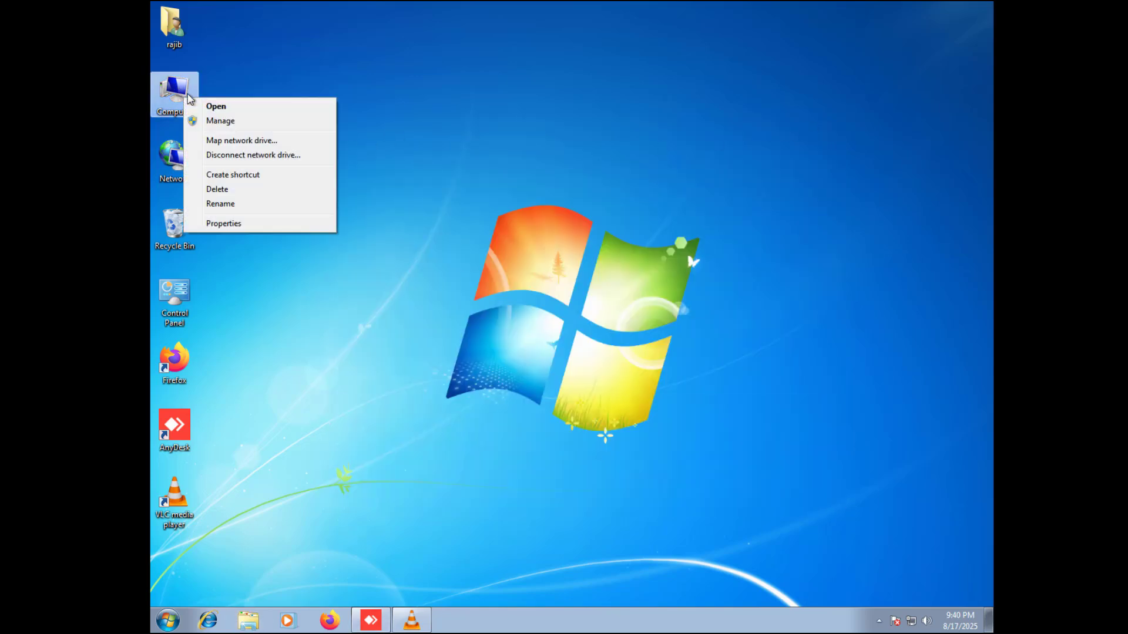
pyautogui.click(234, 223)
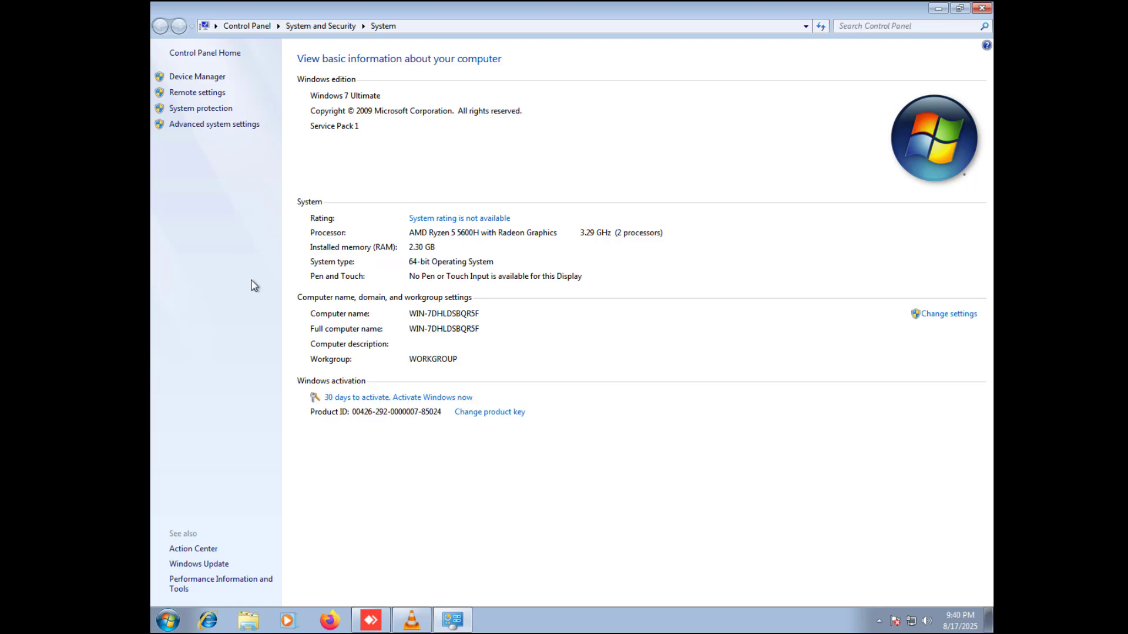
pyautogui.click(187, 125)
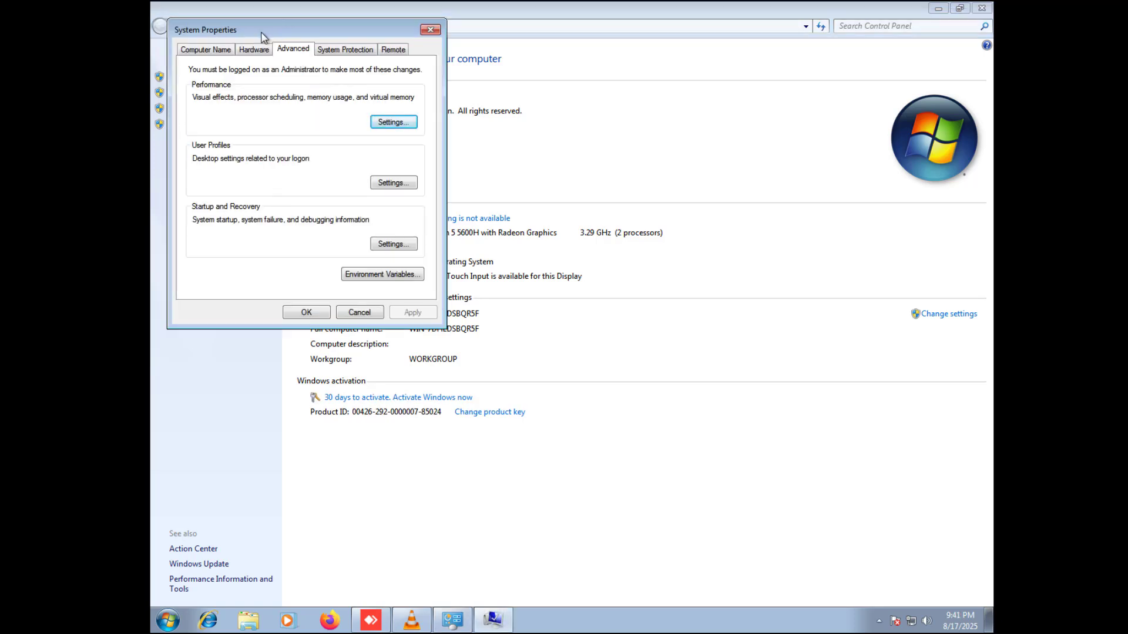
pyautogui.moveTo(291, 34); pyautogui.dragTo(759, 93)
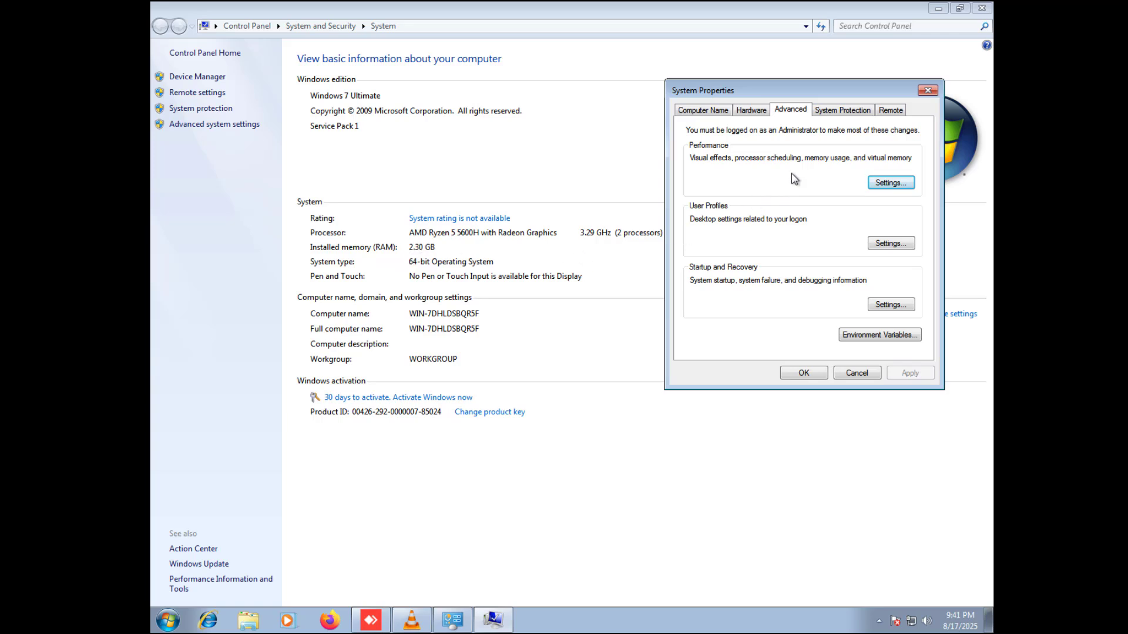
pyautogui.click(890, 185)
pyautogui.click(758, 162)
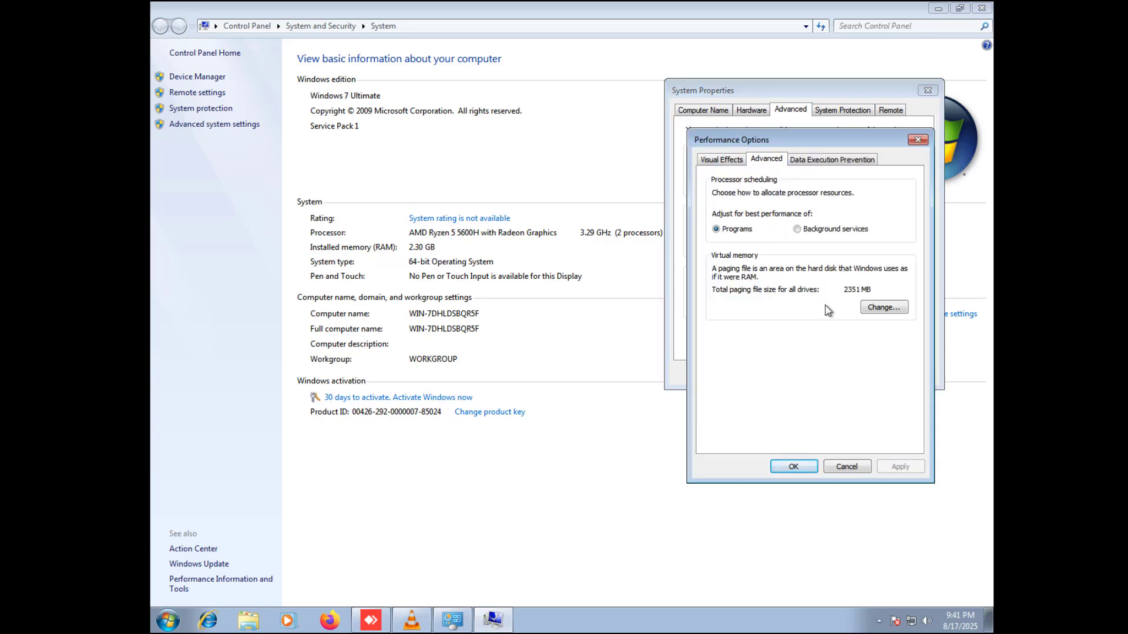
pyautogui.click(882, 307)
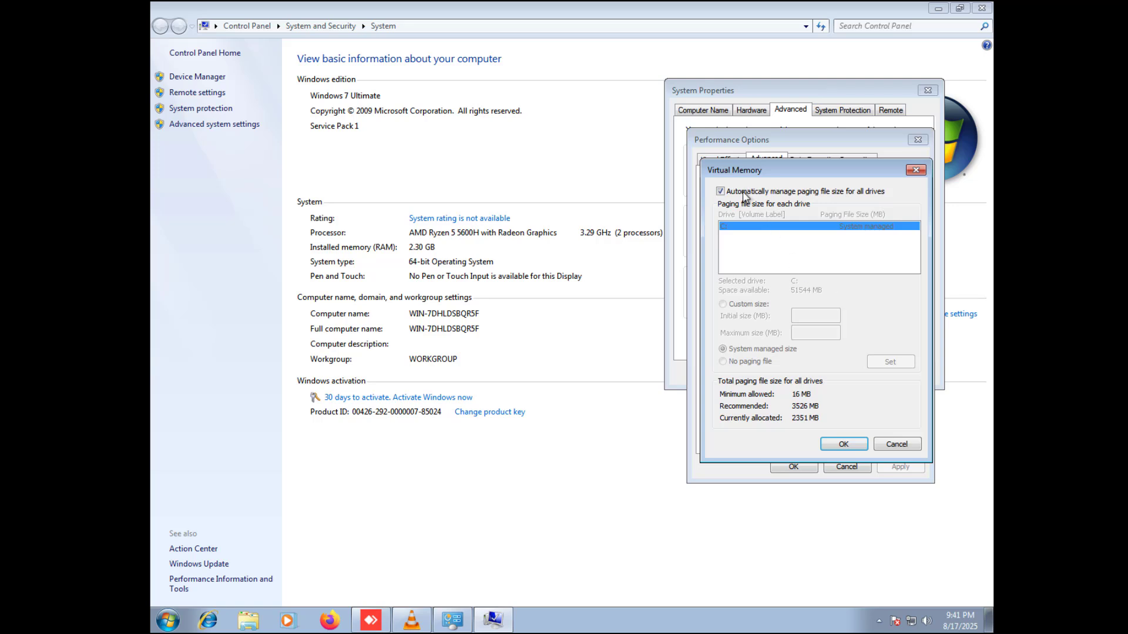
# - Turn off automatic paging file management for all drives and choose a custom size for drive C:
pyautogui.click(743, 192)
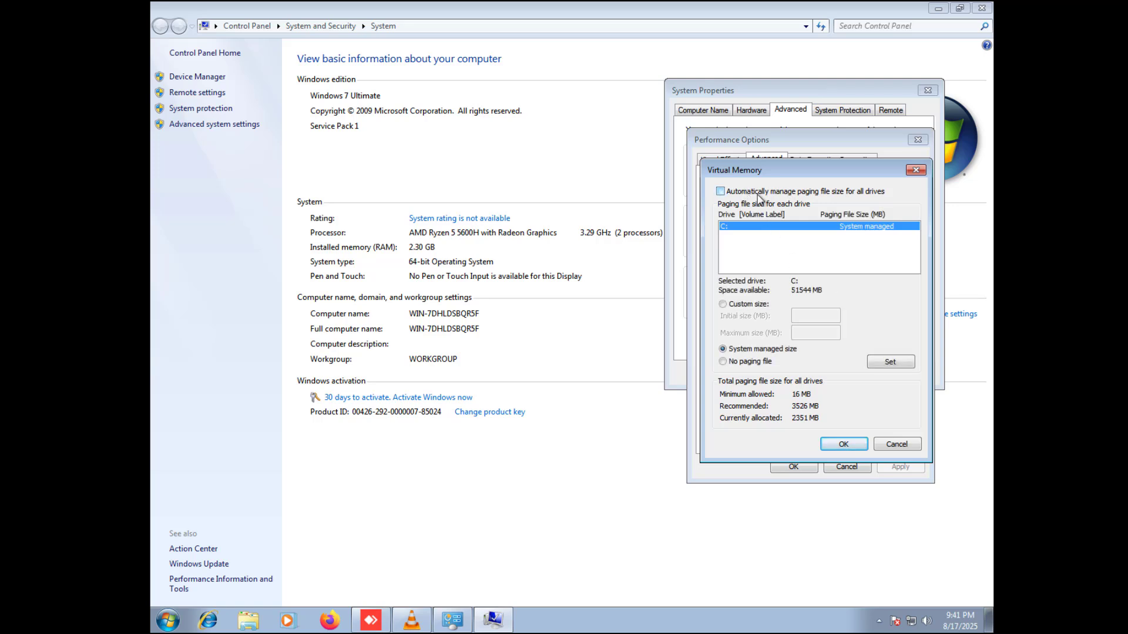
pyautogui.click(748, 305)
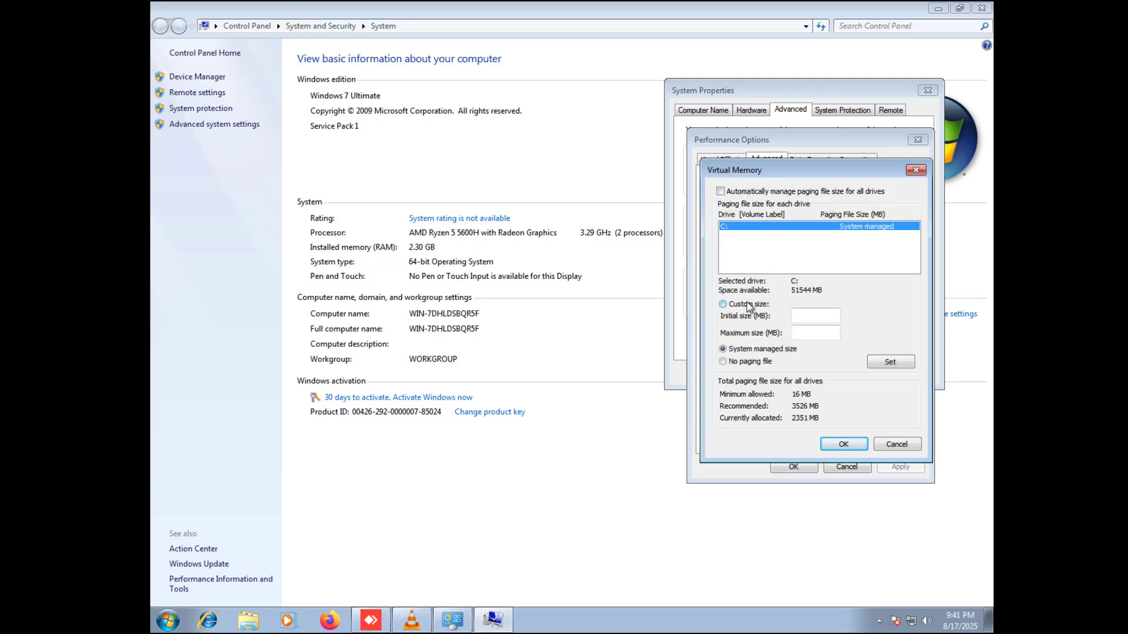
pyautogui.click(826, 322)
# - Open Calculator and compute 2 × 1.15 to work out the initial paging file size
pyautogui.rightClick(161, 628)
pyautogui.click(161, 627)
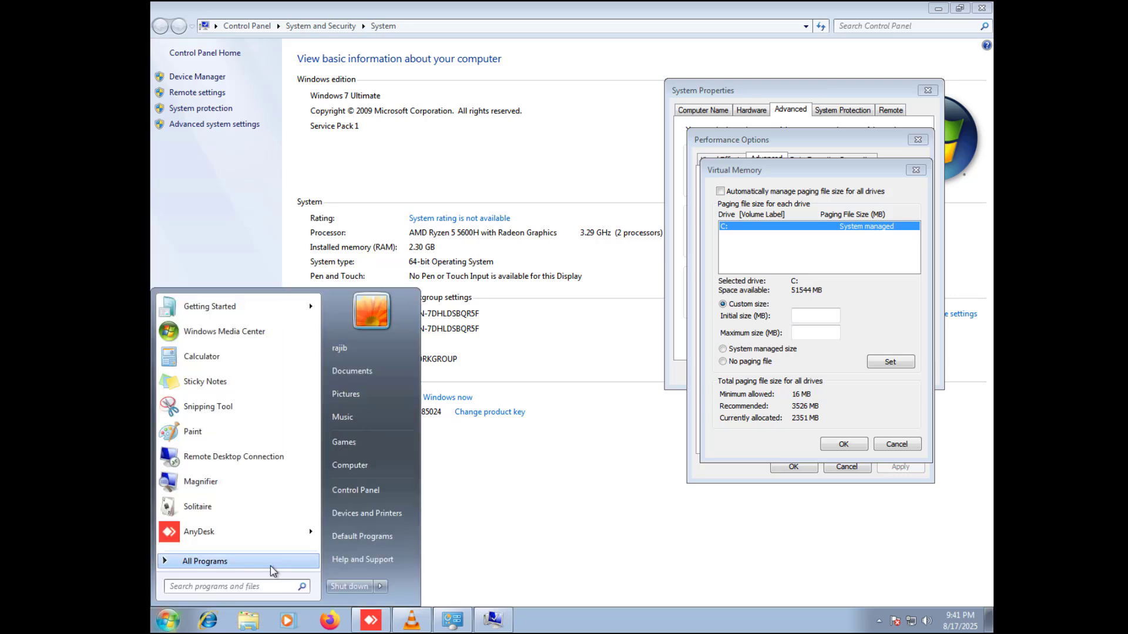
pyautogui.write('calc')
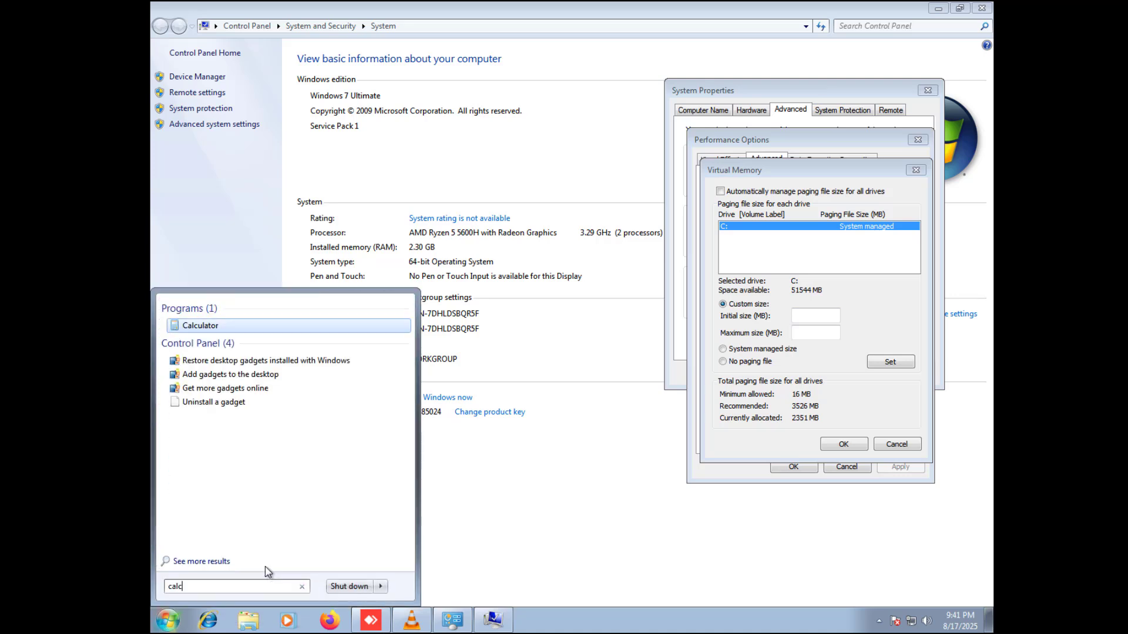
pyautogui.press('Return')
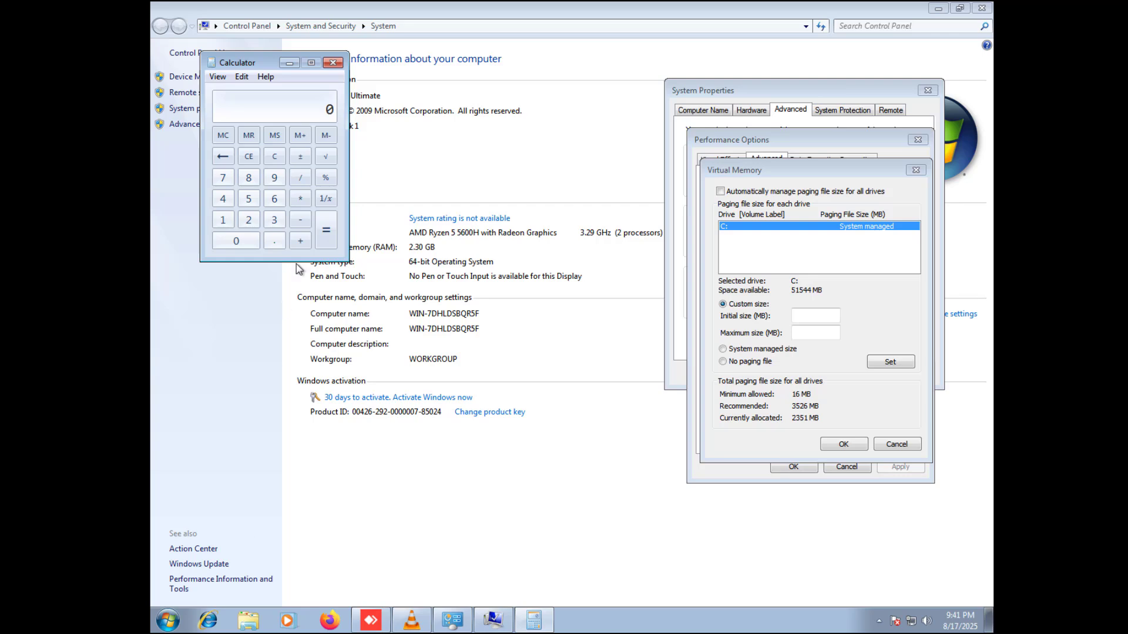
pyautogui.click(249, 224)
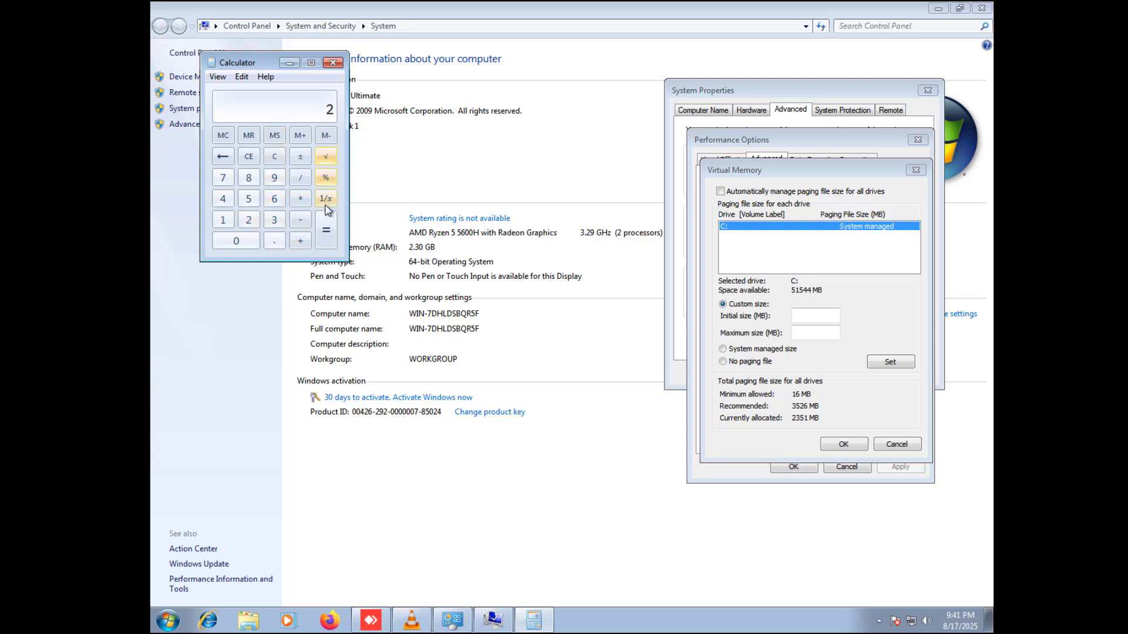
pyautogui.click(222, 220)
pyautogui.click(274, 242)
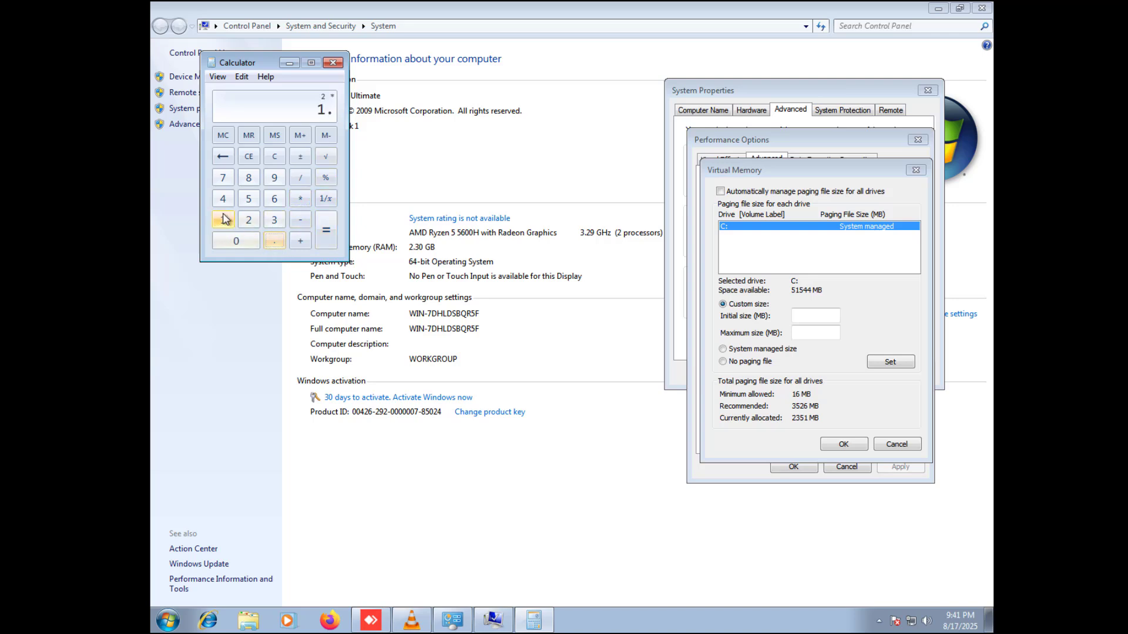
pyautogui.click(223, 220)
pyautogui.click(248, 199)
pyautogui.click(324, 242)
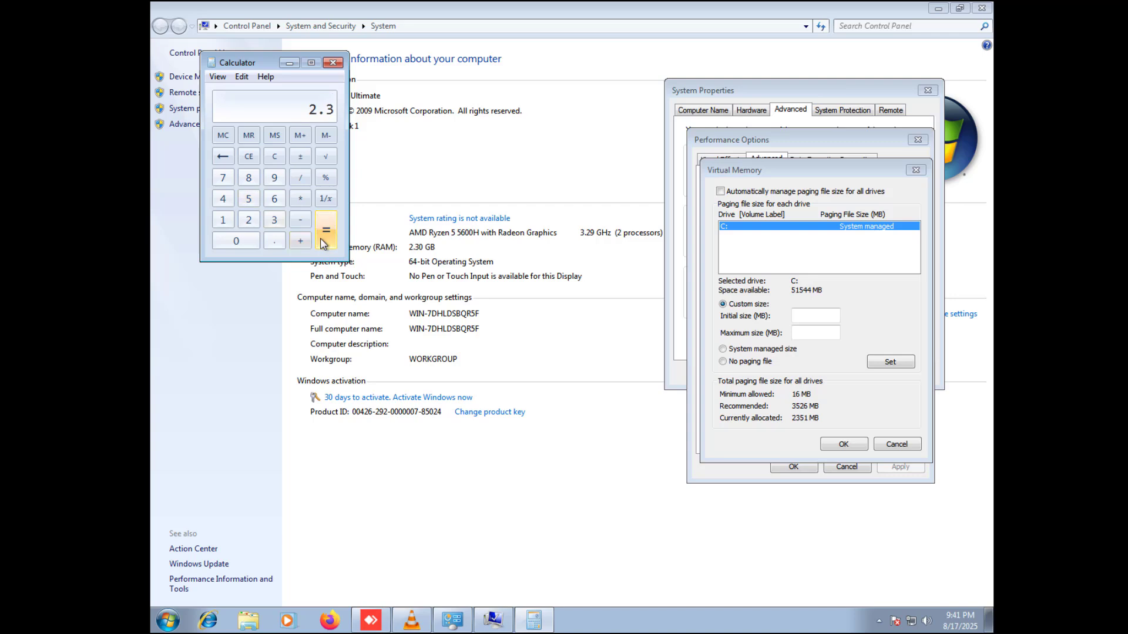
# - Enter 2.3 as the initial paging file size for drive C:
pyautogui.click(811, 319)
pyautogui.write('2.3')
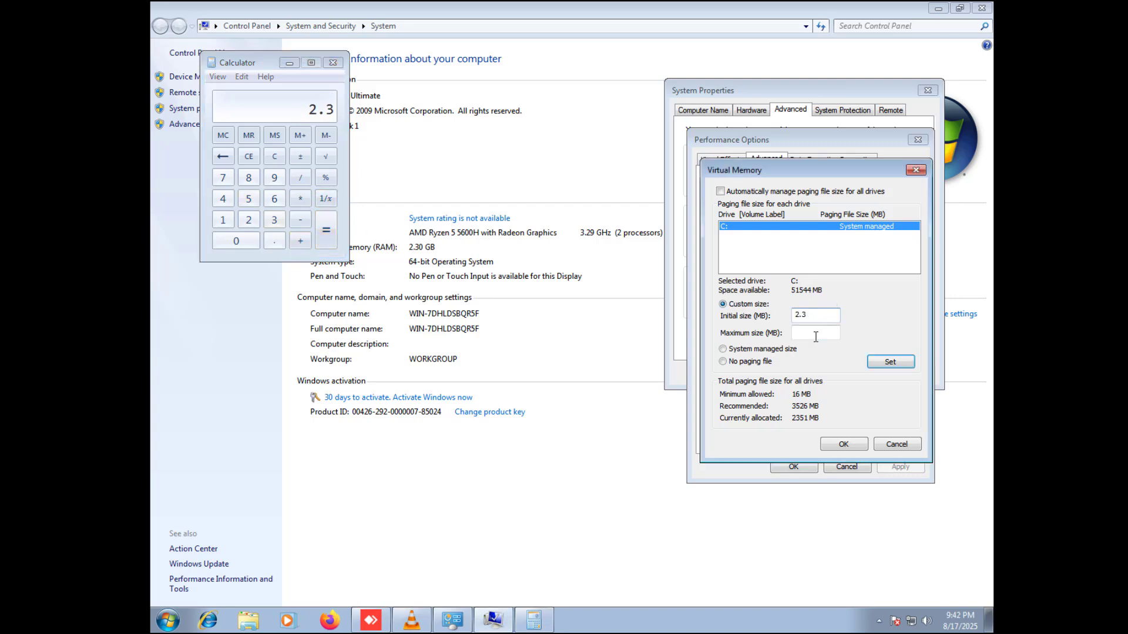
# - Clear Calculator and compute 2 × 3 to work out the maximum paging file size
pyautogui.click(242, 158)
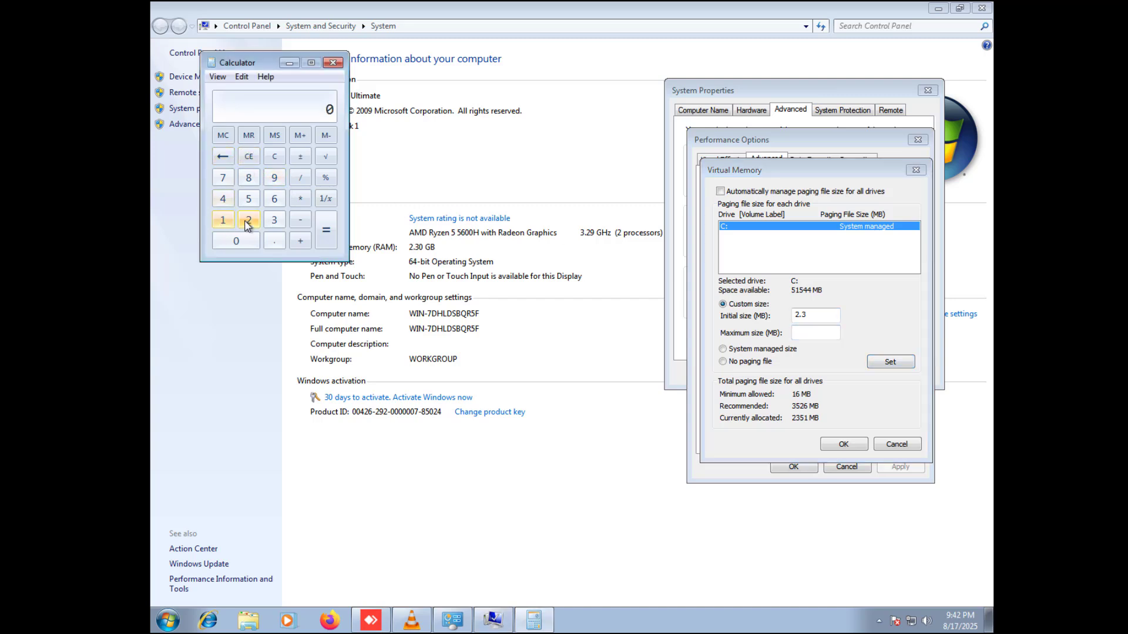
pyautogui.click(248, 221)
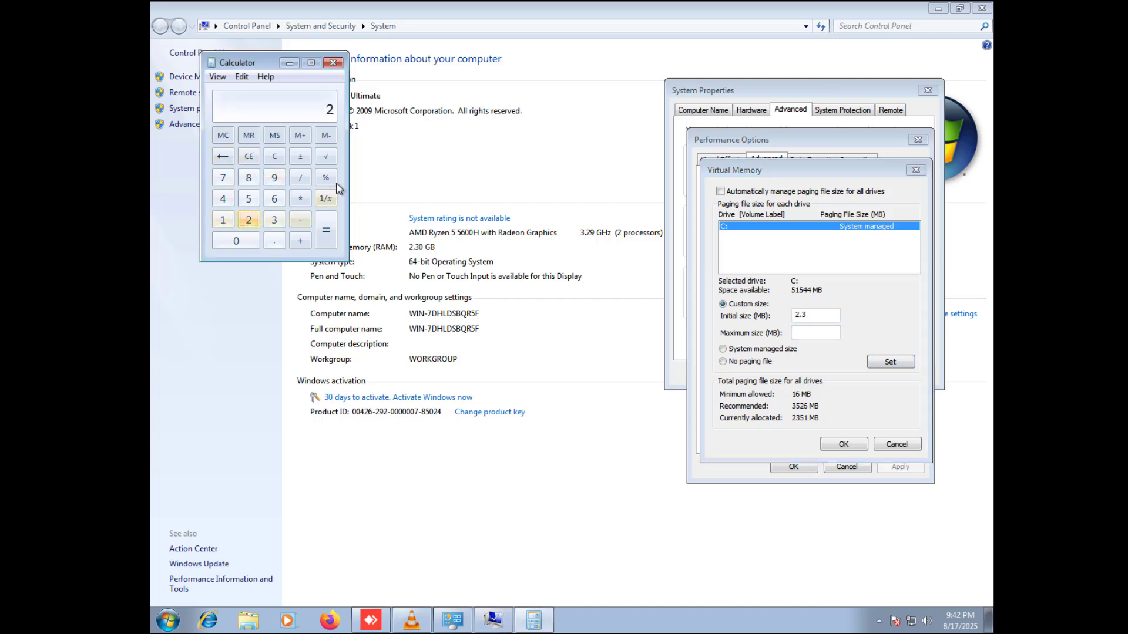
pyautogui.click(302, 200)
pyautogui.click(275, 221)
pyautogui.click(327, 236)
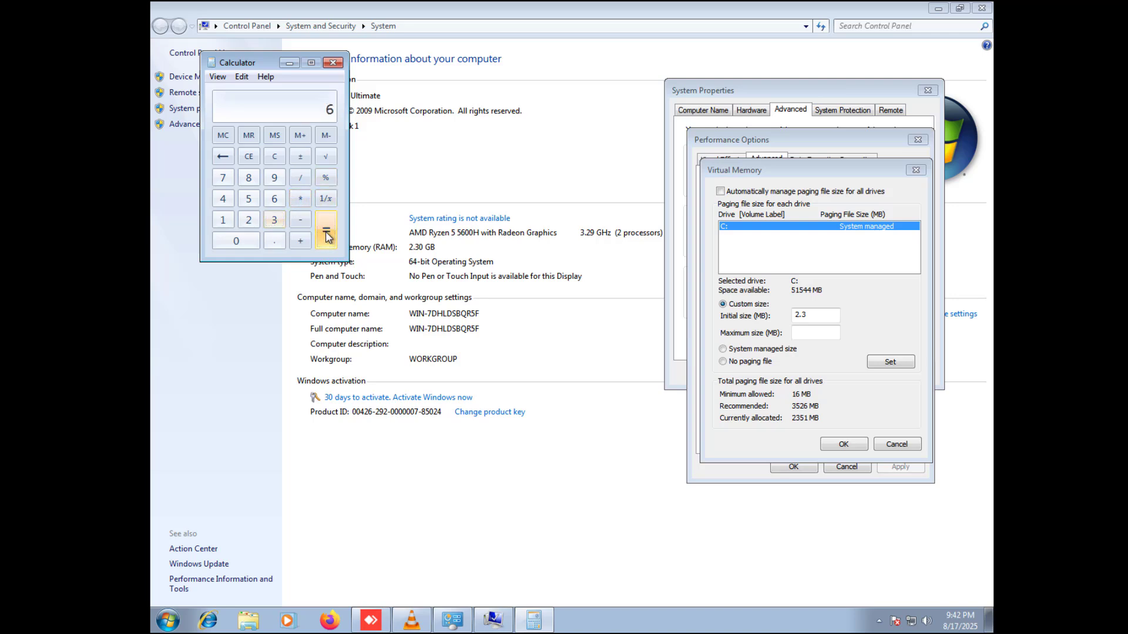
# - Set drive C:'s custom paging file size to 2300 MB initial and 6000 MB maximum
pyautogui.click(815, 334)
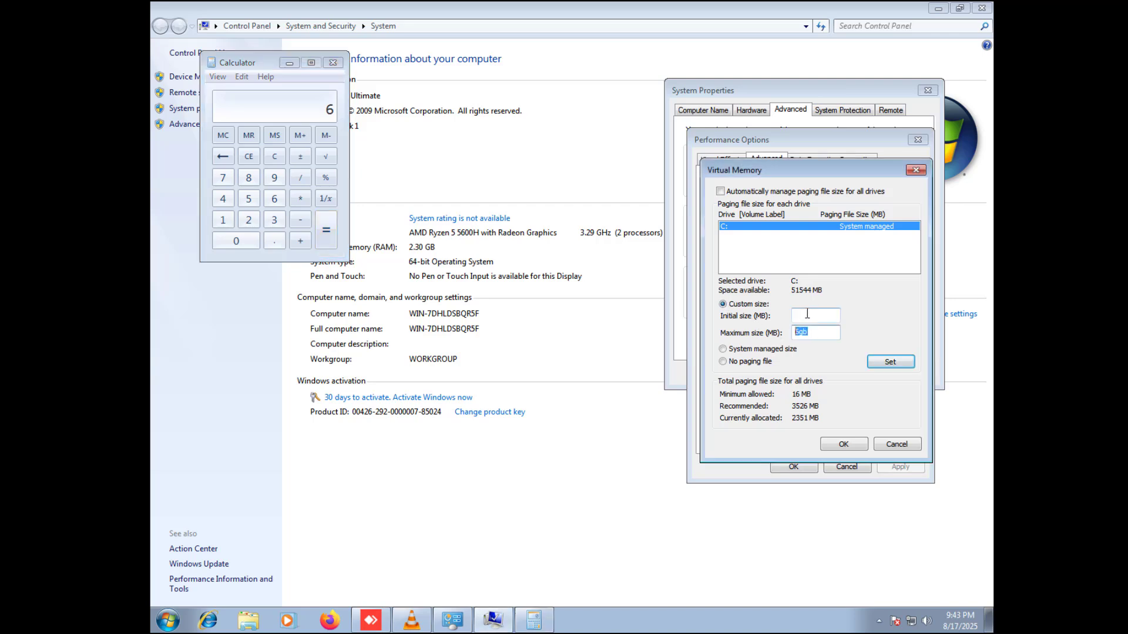
pyautogui.press('BackSpace')
pyautogui.click(814, 333)
pyautogui.write('6000')
pyautogui.click(888, 362)
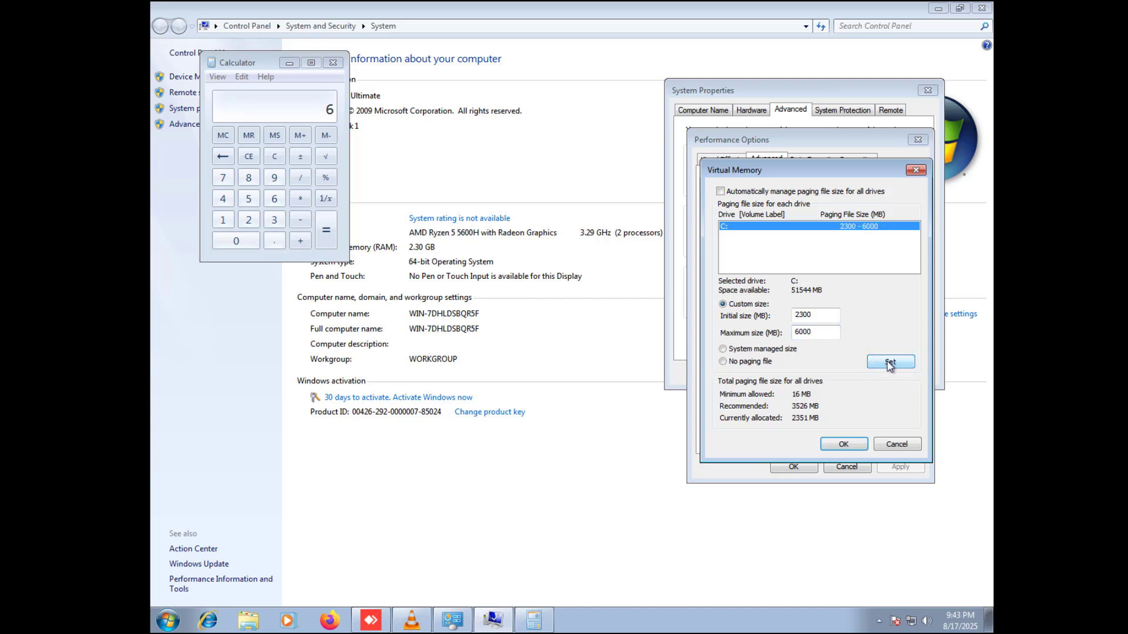
# - Confirm the virtual memory change through all open system dialogs, postponing the restart, and close Calculator
pyautogui.click(846, 447)
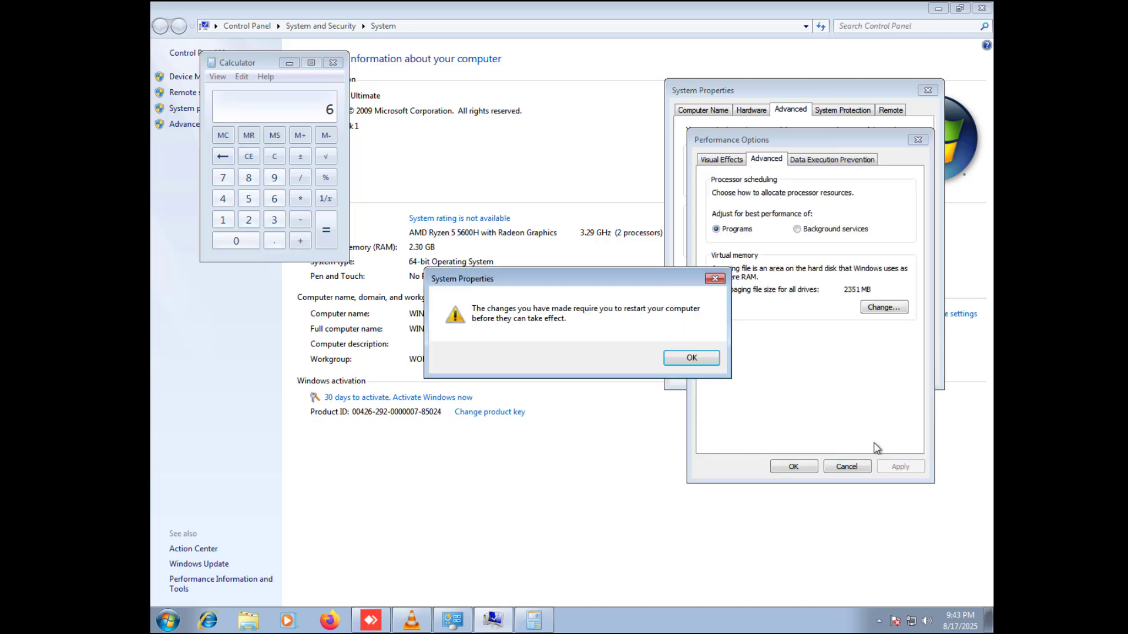
pyautogui.click(686, 361)
pyautogui.click(900, 467)
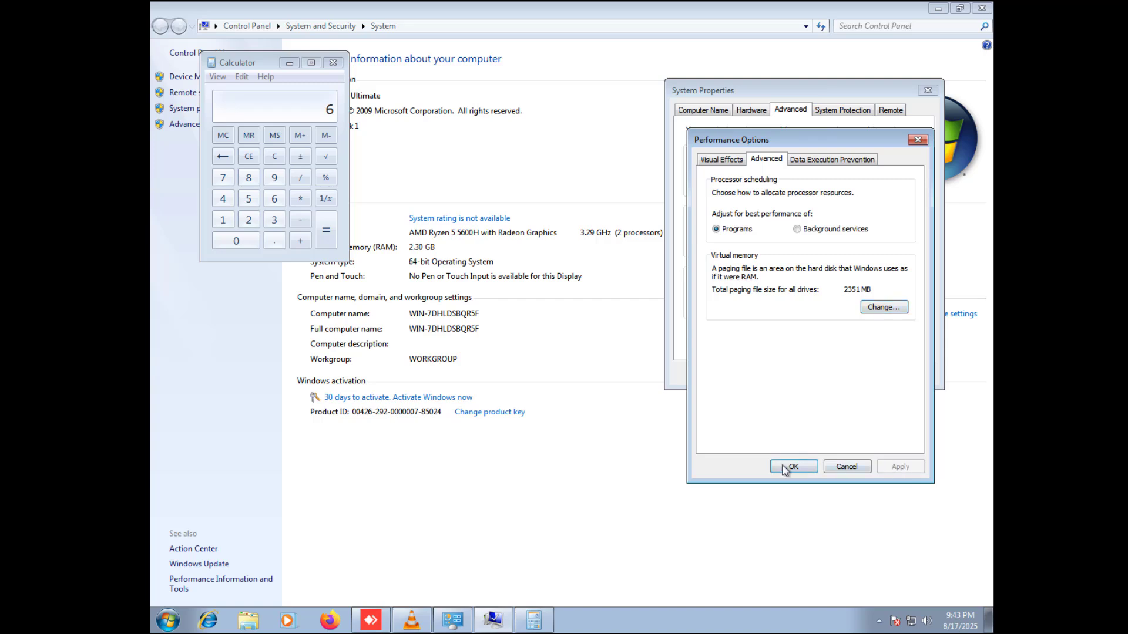
pyautogui.click(792, 468)
pyautogui.click(802, 376)
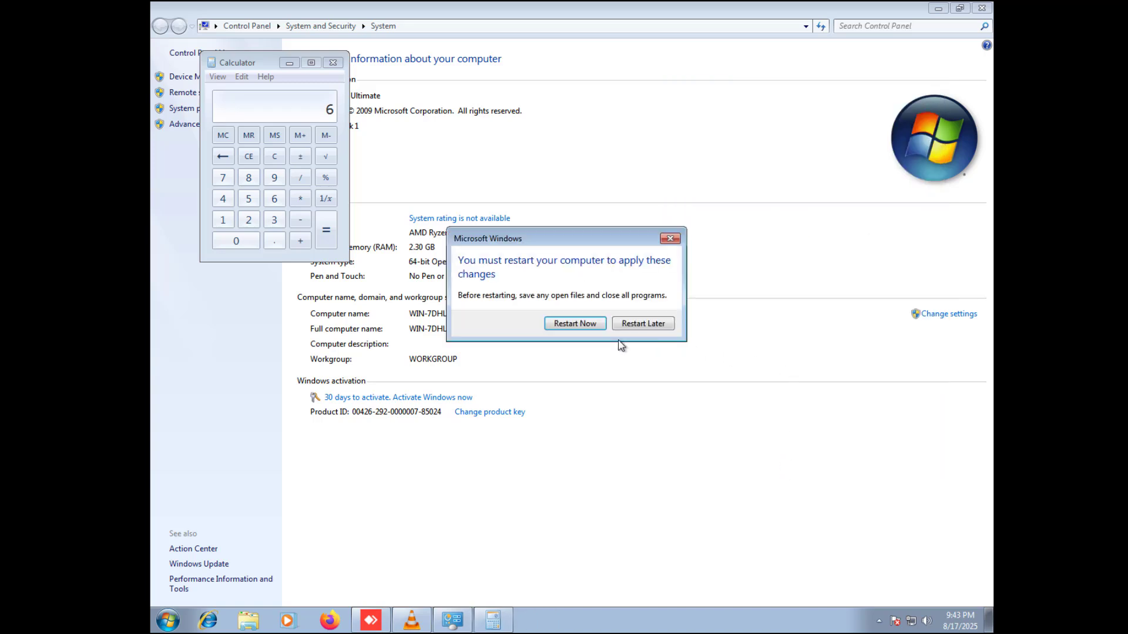
pyautogui.click(645, 324)
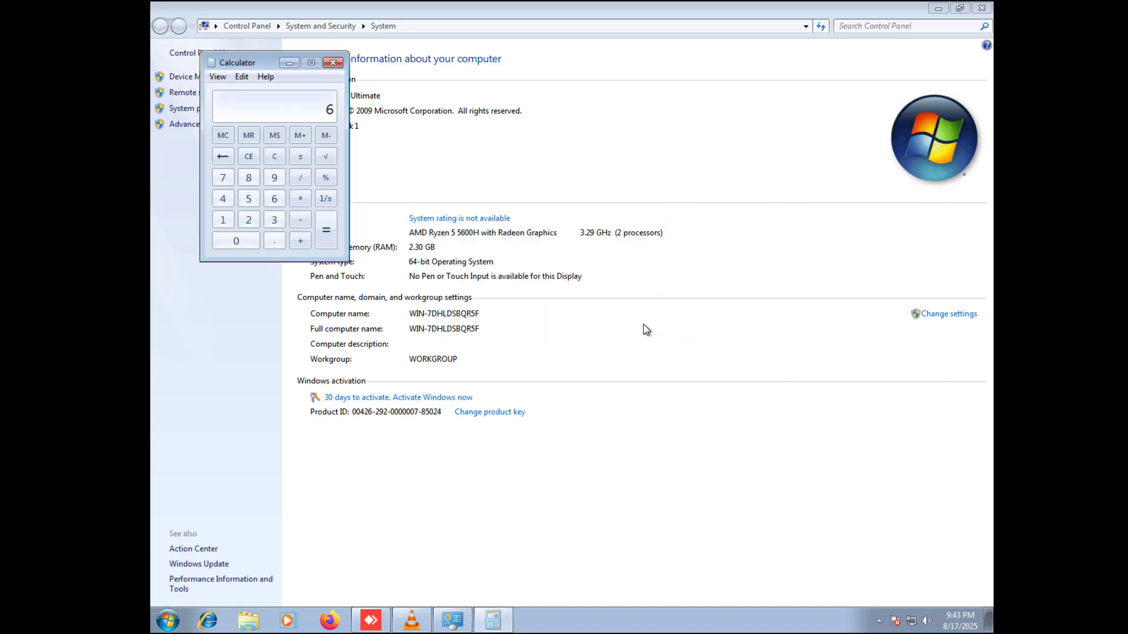
pyautogui.click(333, 63)
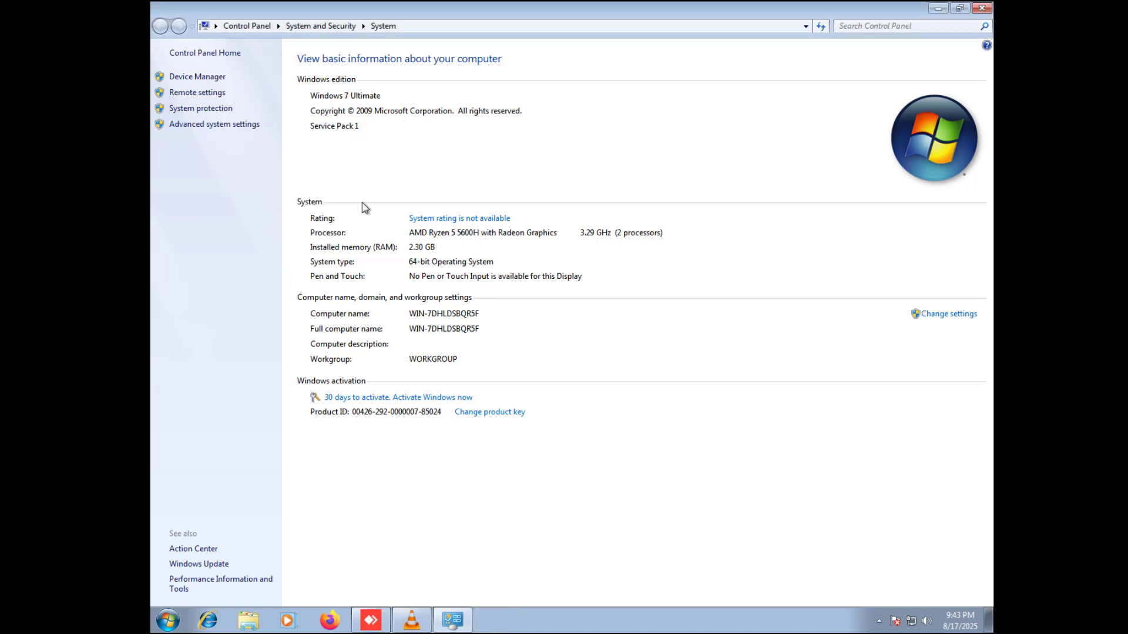
# - Reopen the performance options in the advanced system settings and apply "Adjust for best performance" to the visual effects
pyautogui.click(230, 125)
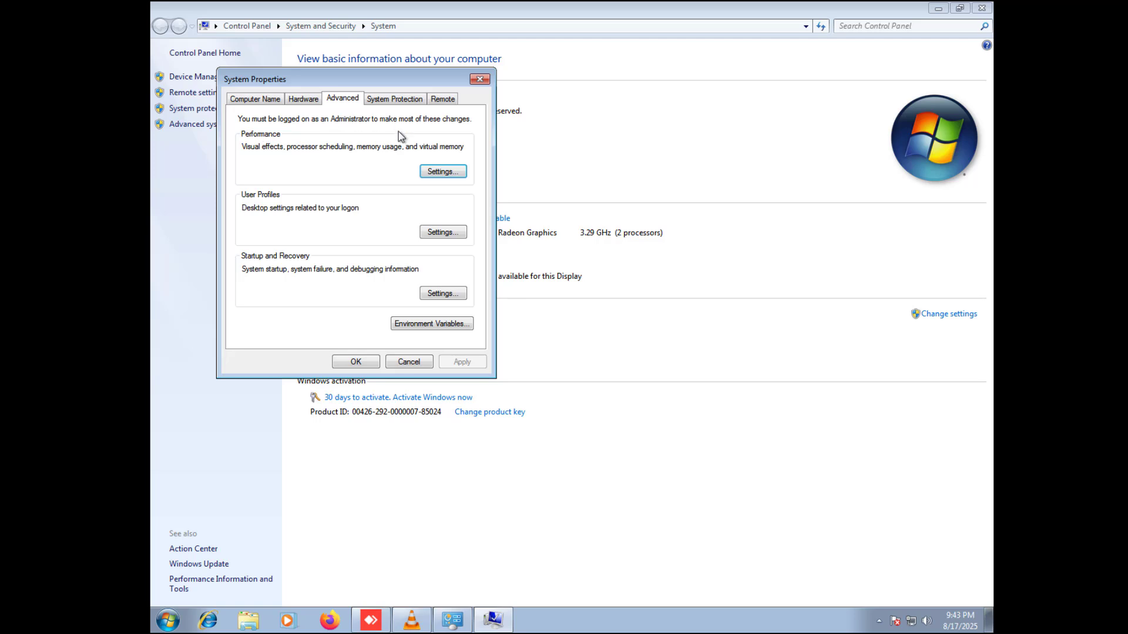
pyautogui.click(421, 171)
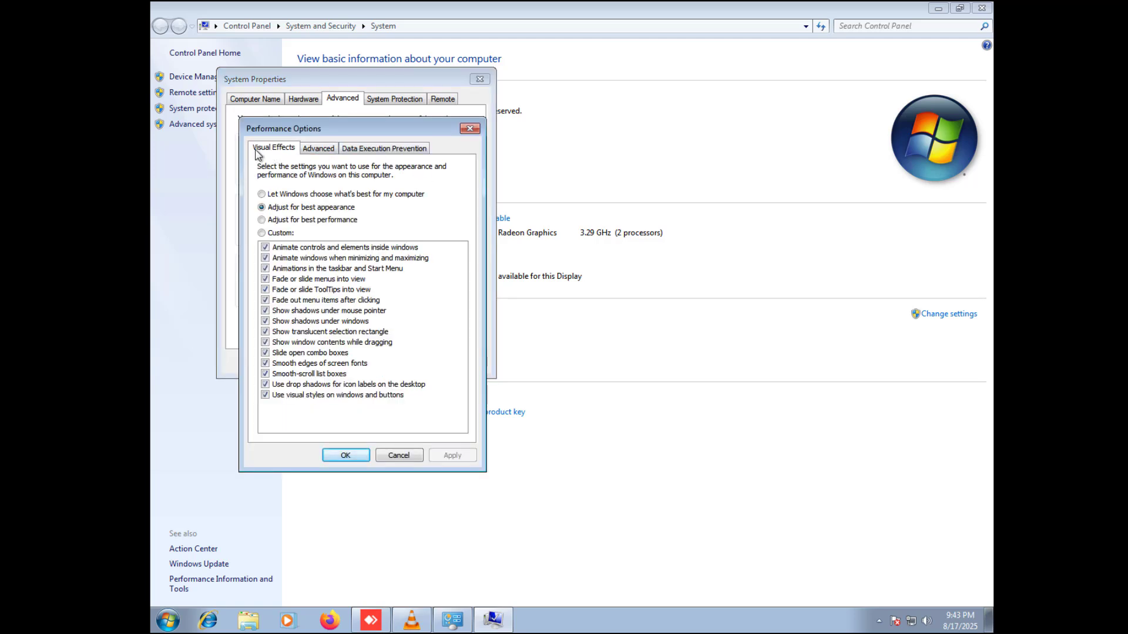
pyautogui.click(312, 222)
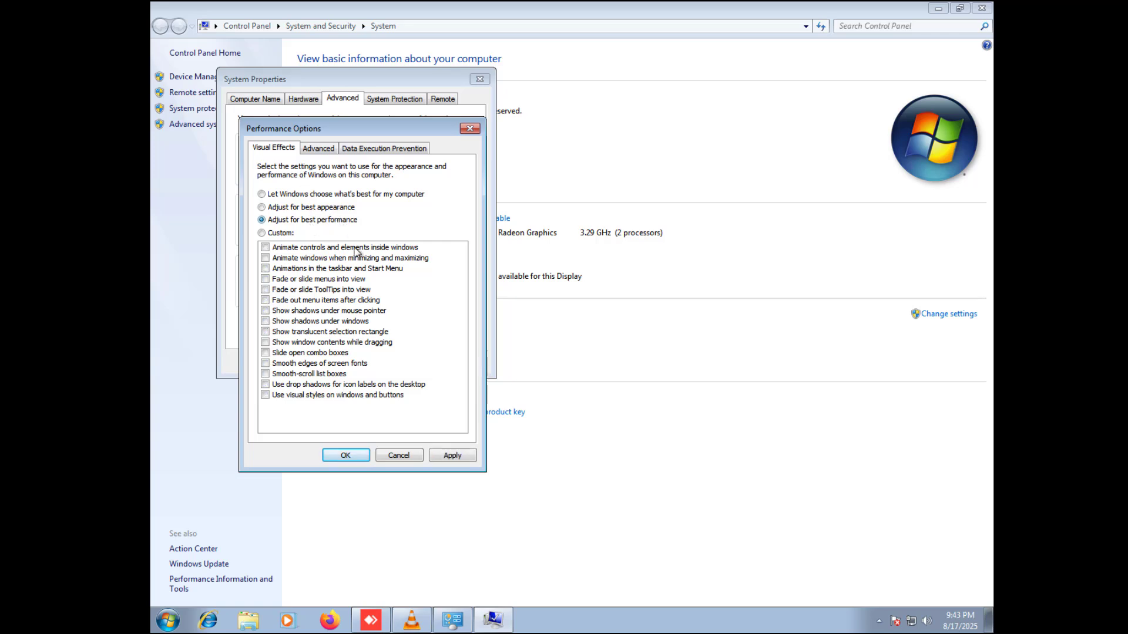
pyautogui.click(453, 456)
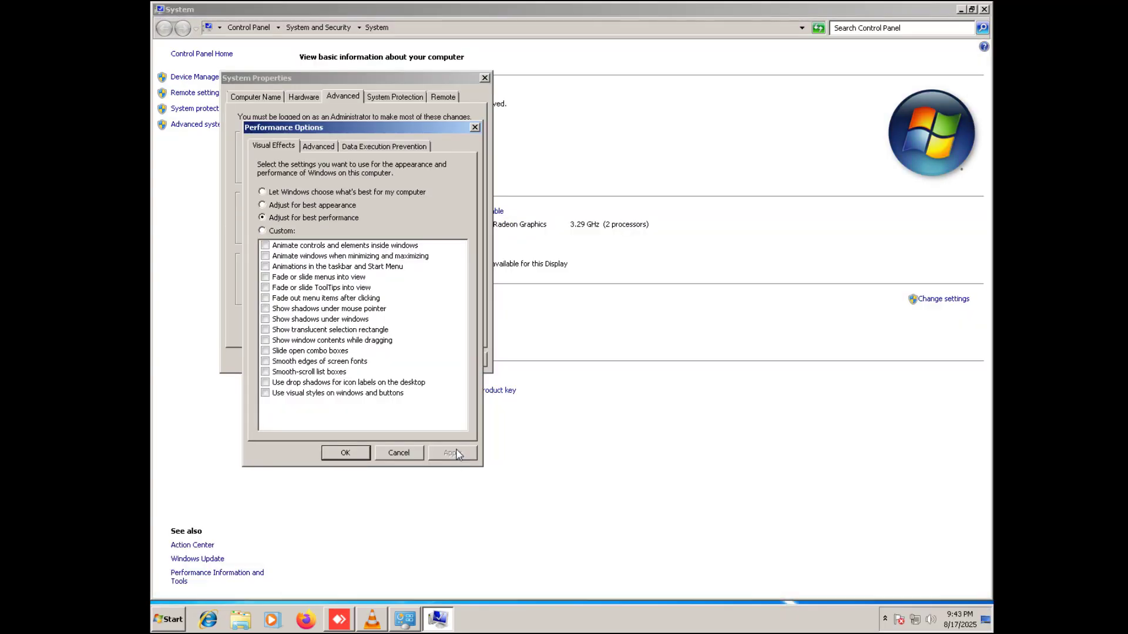
# - Enable smooth edges of screen fonts, slide open combo boxes, shadows under windows and mouse pointer, and fade or slide ToolTips
pyautogui.click(267, 362)
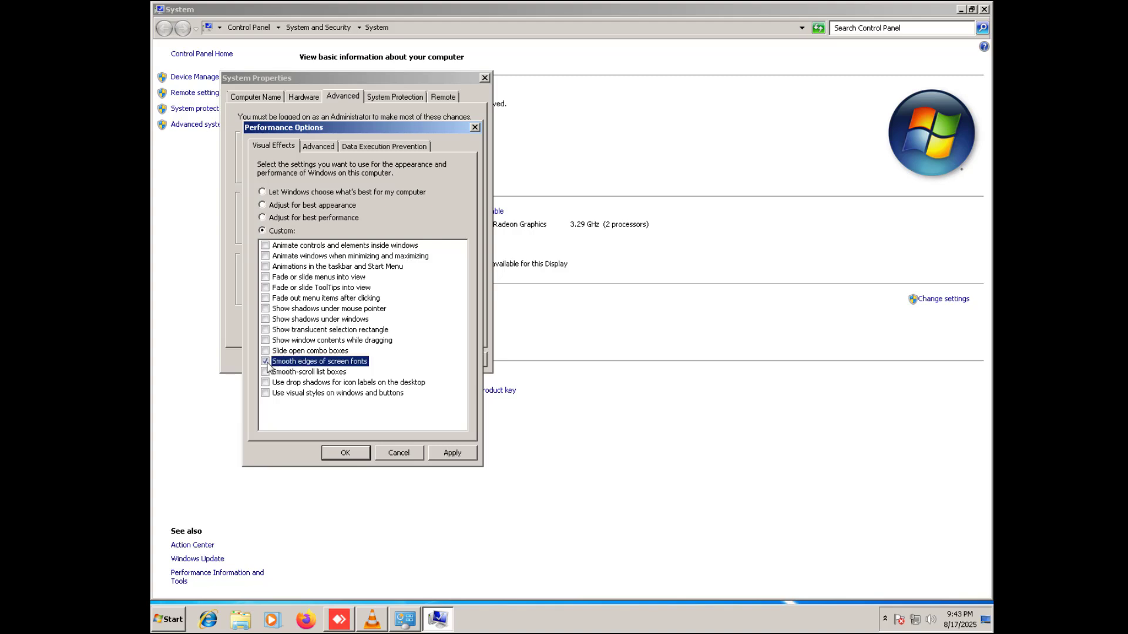
pyautogui.click(265, 352)
pyautogui.click(266, 320)
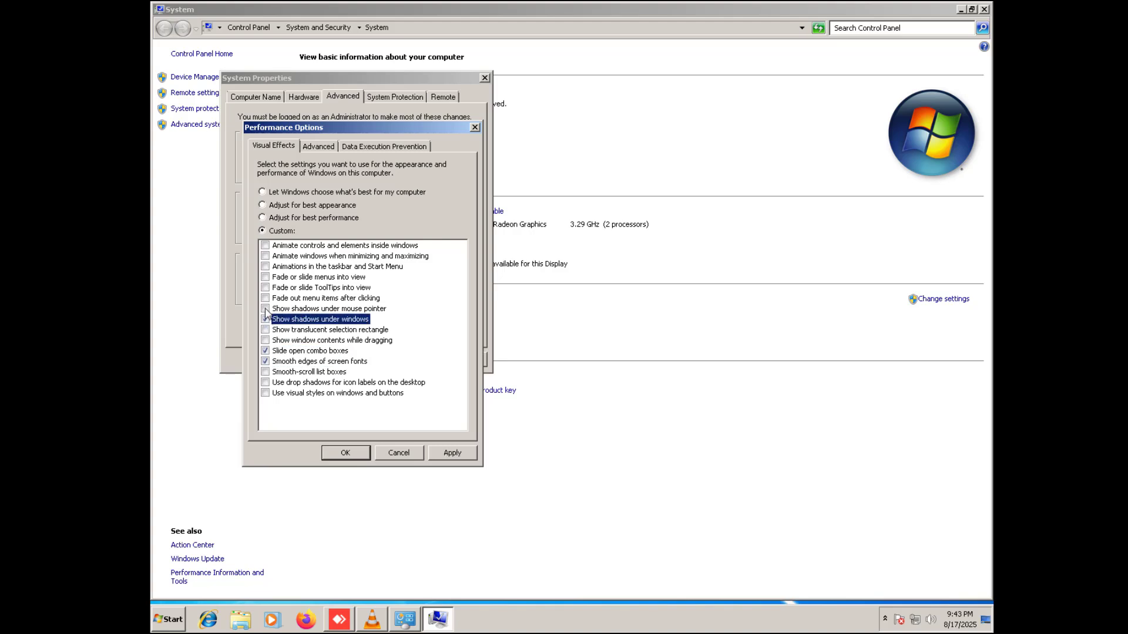
pyautogui.click(265, 309)
pyautogui.click(266, 288)
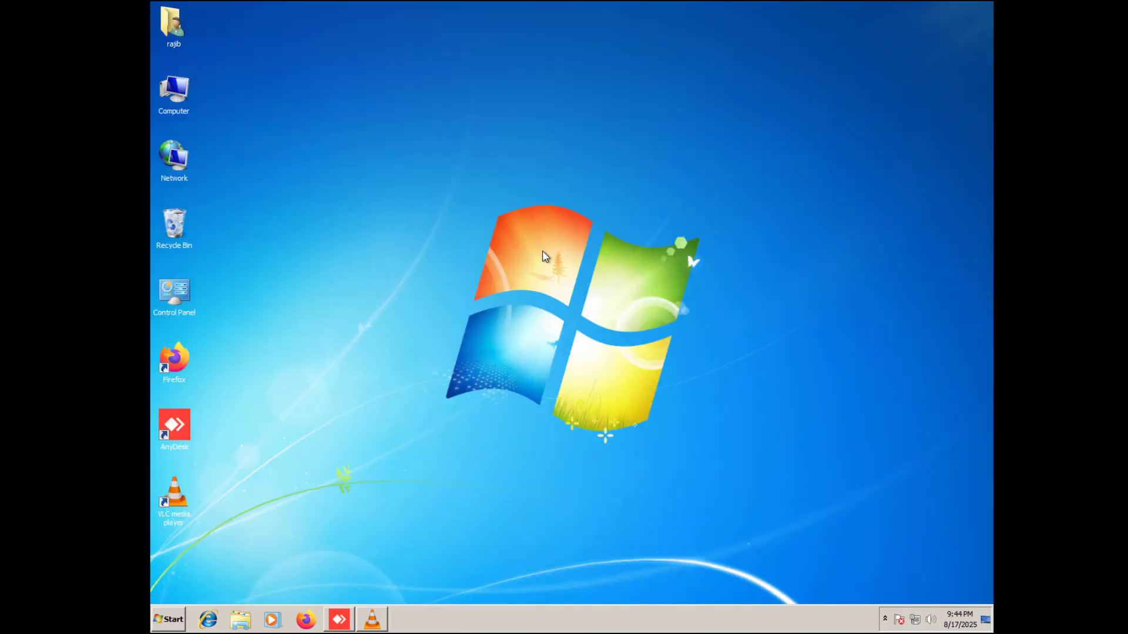
# - Open System Configuration by running the msconfig command
pyautogui.press('super+r')
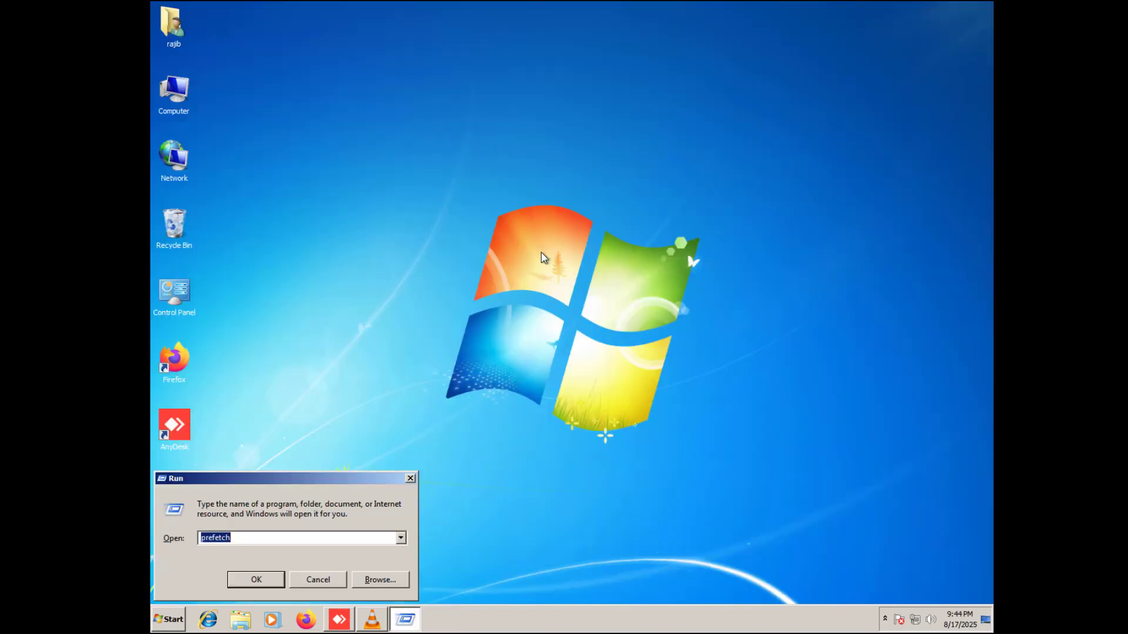
pyautogui.write('ms')
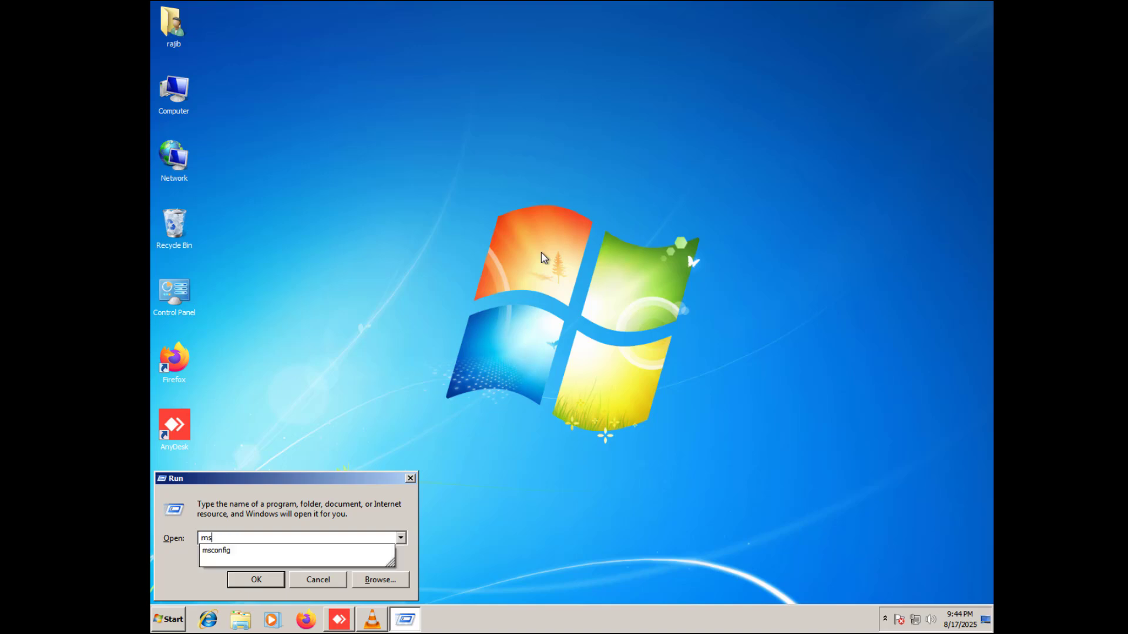
pyautogui.write('config')
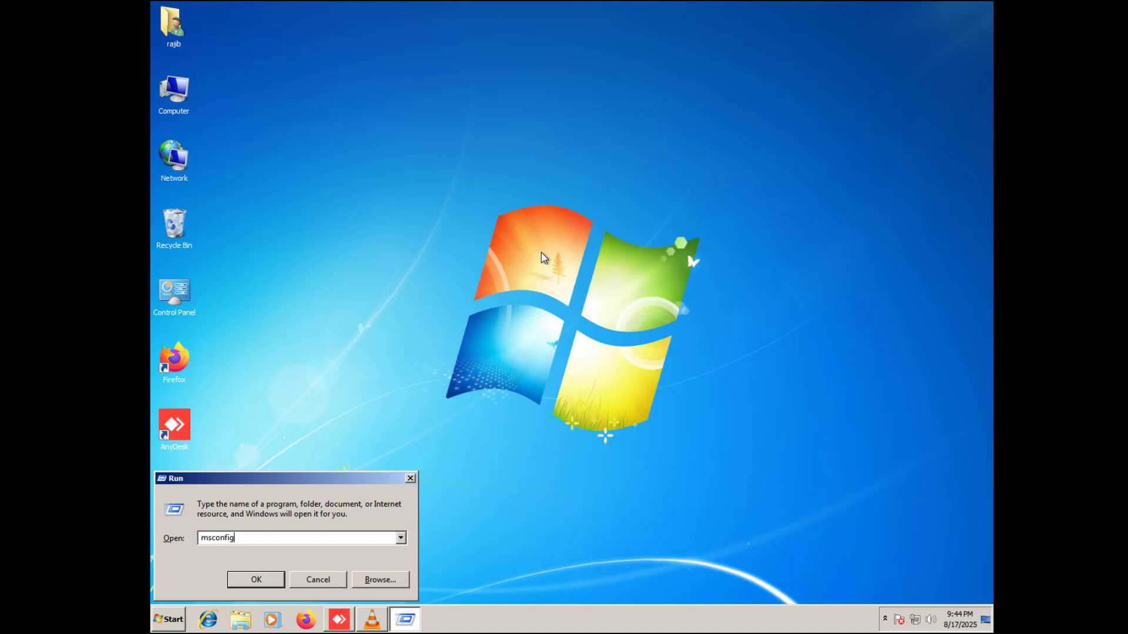
pyautogui.click(249, 583)
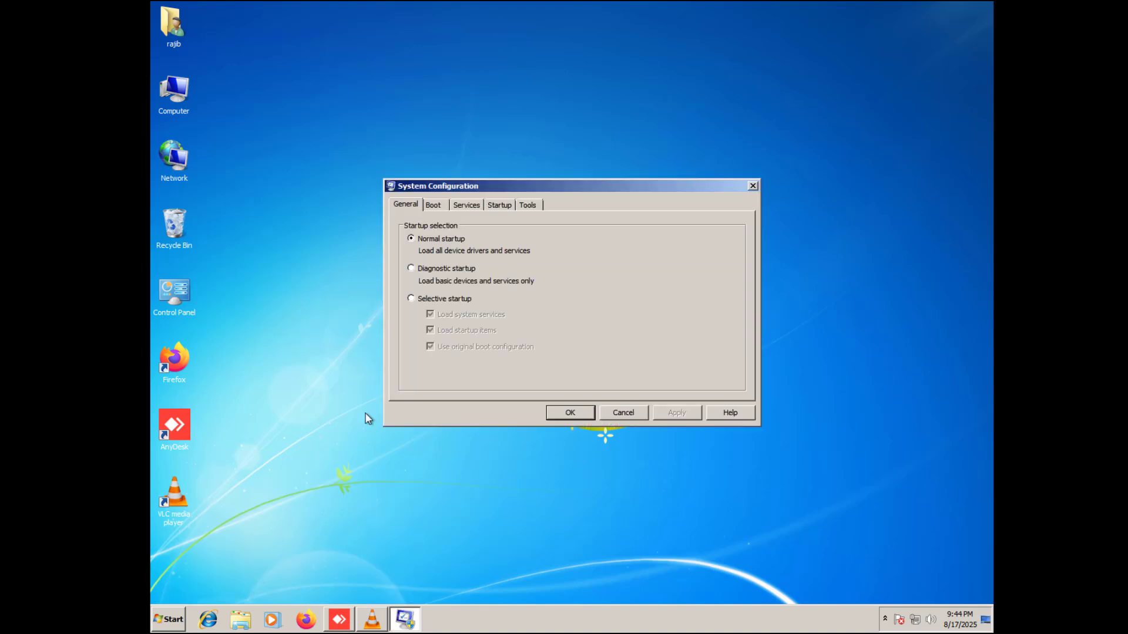
# - Disable the AnyDesk startup item in System Configuration and apply the change
pyautogui.click(500, 204)
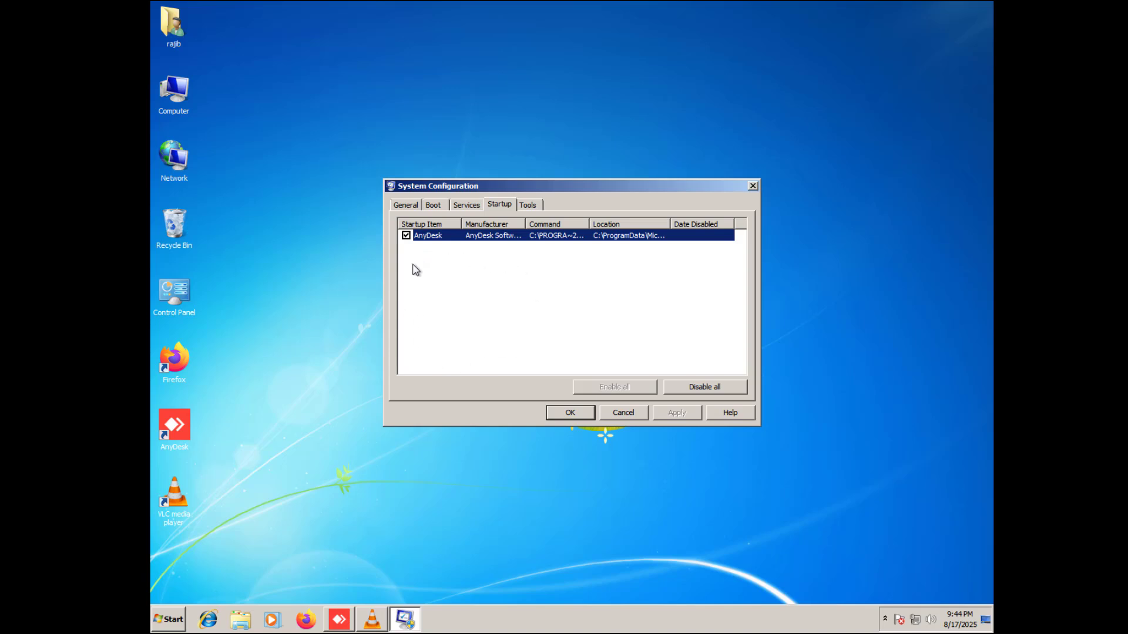
pyautogui.doubleClick(406, 236)
pyautogui.click(406, 235)
pyautogui.click(676, 413)
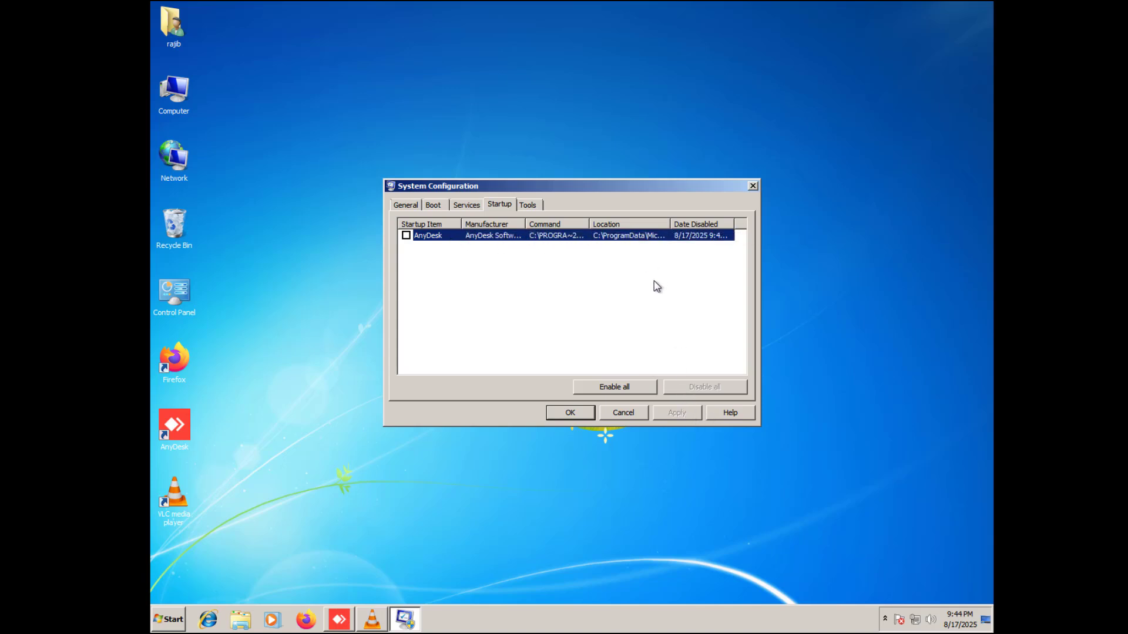
# - Hide all Microsoft services, disable Mozilla Maintenance Service and AnyDesk Service, and apply and close System Configuration without restarting
pyautogui.click(464, 206)
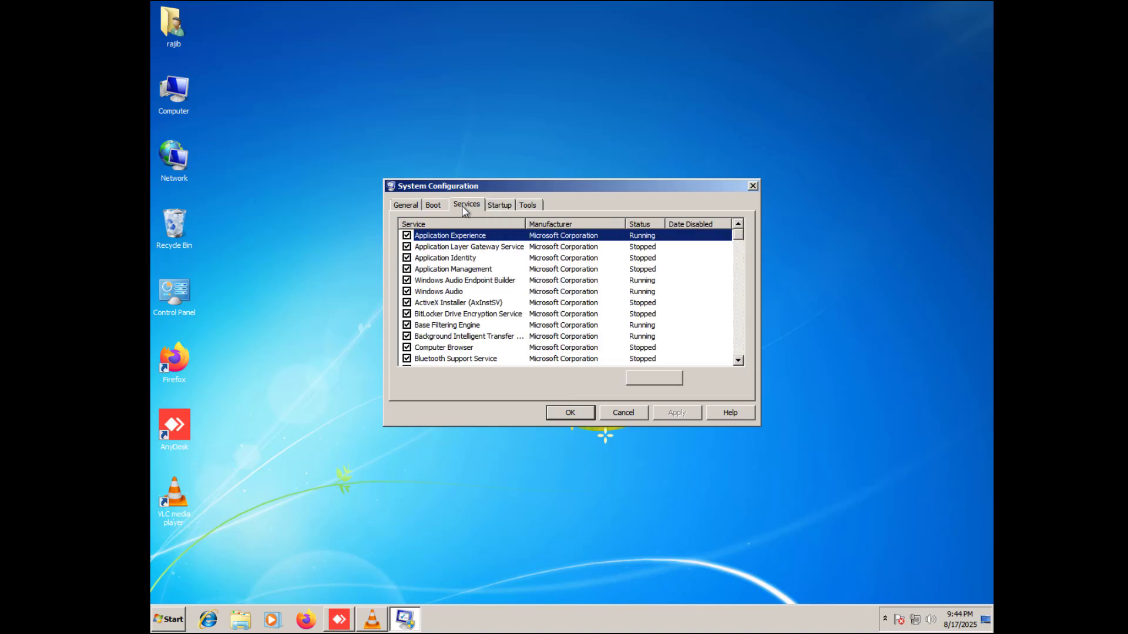
pyautogui.click(440, 389)
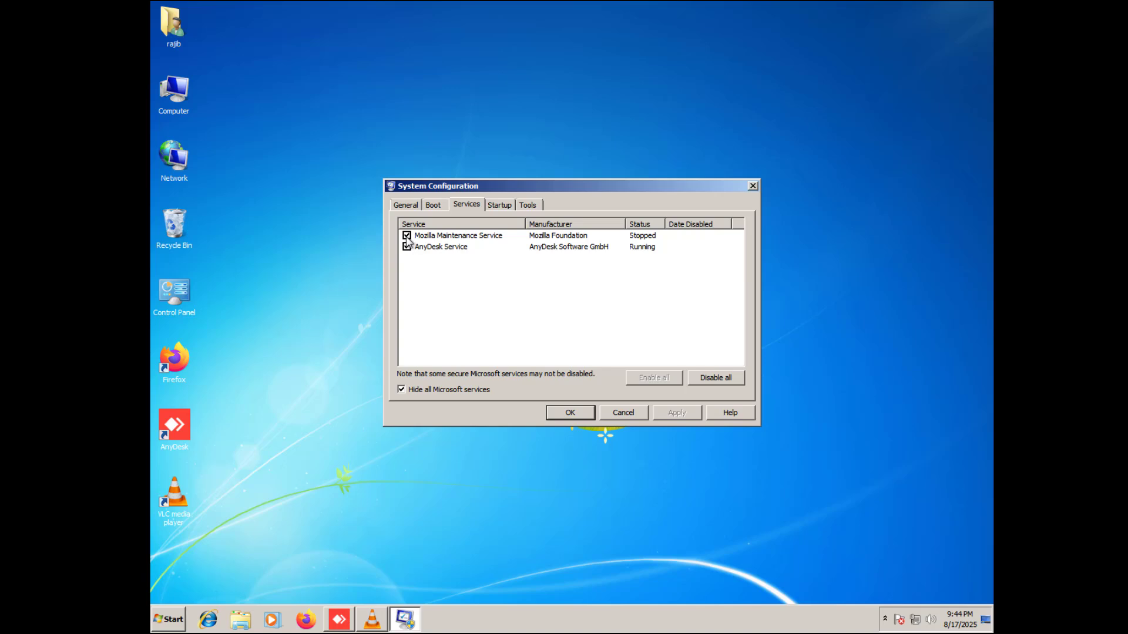
pyautogui.click(407, 236)
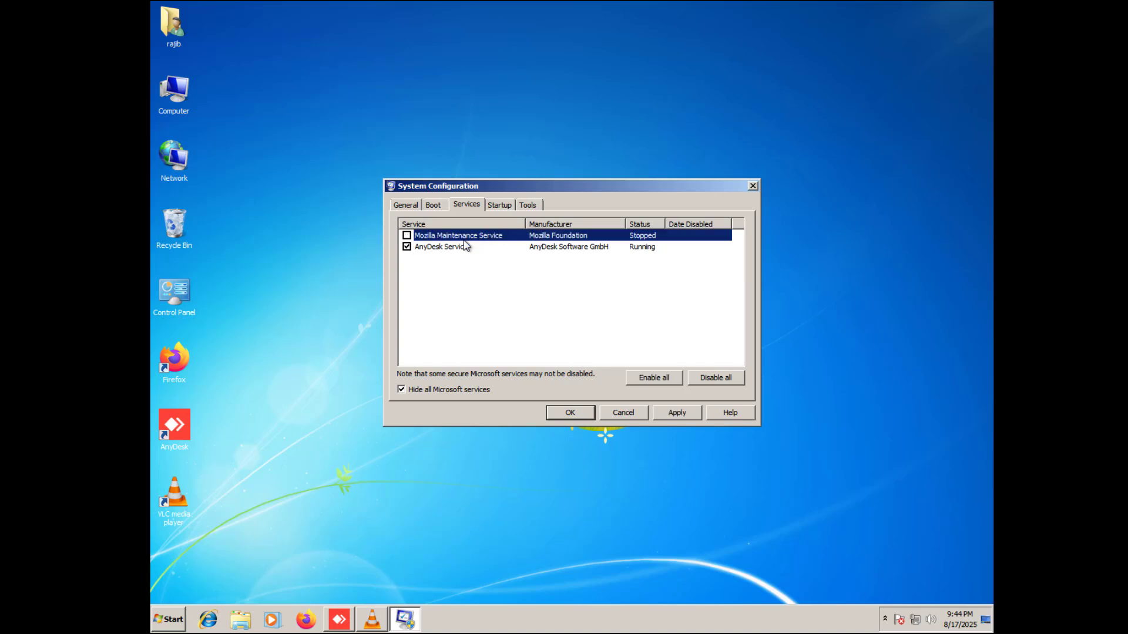
pyautogui.click(407, 247)
pyautogui.click(677, 414)
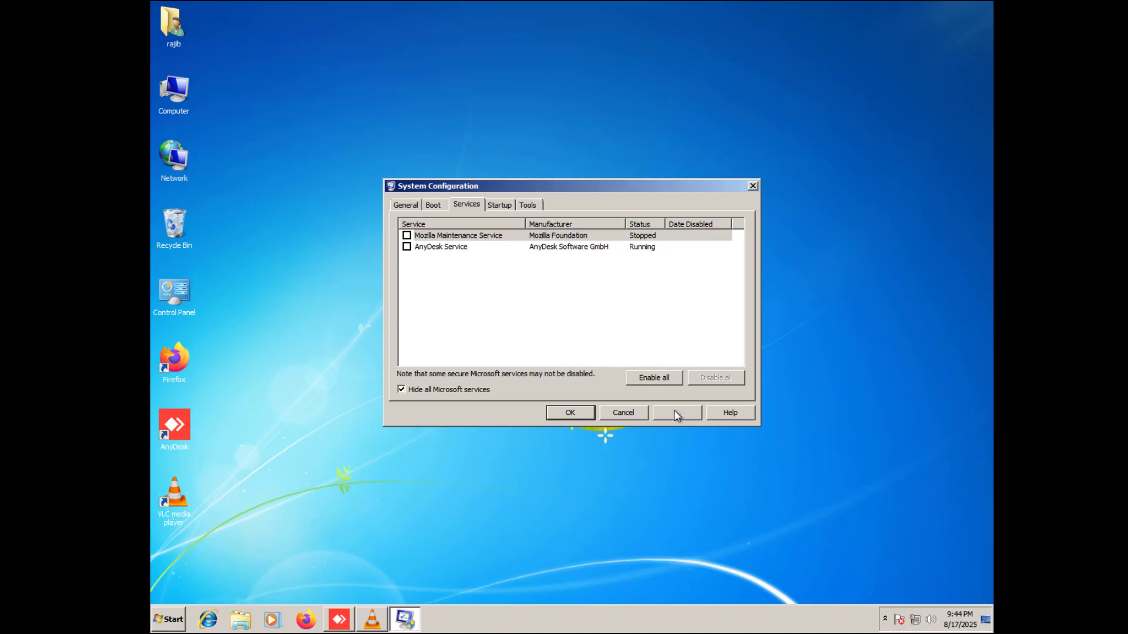
pyautogui.click(570, 413)
pyautogui.click(625, 332)
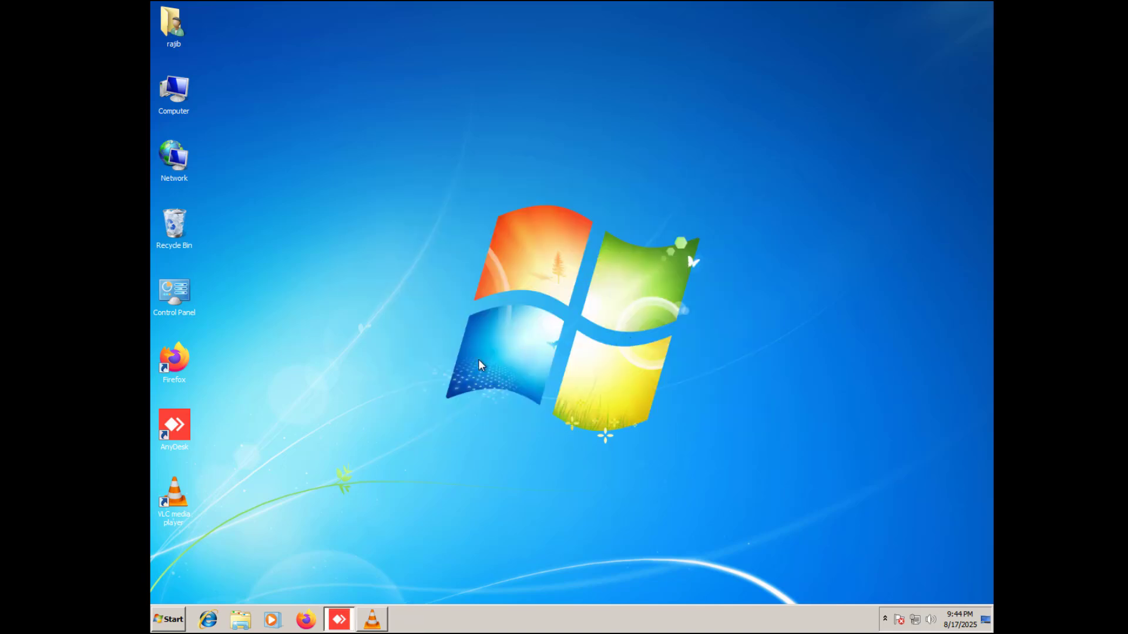